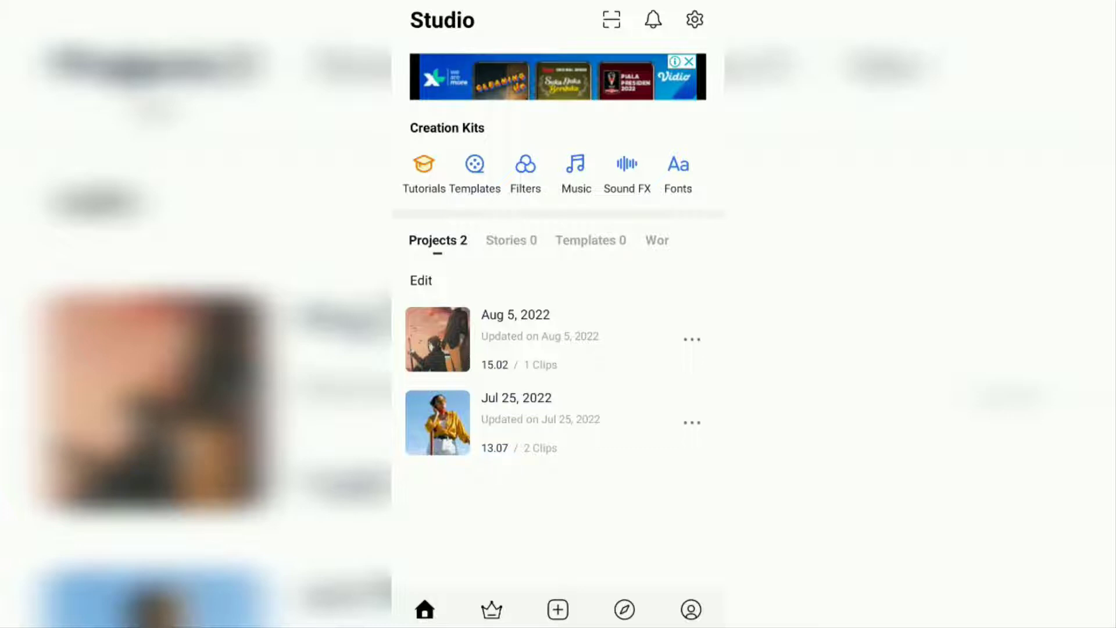
Launch Opera from the home screen and load dafont.com
key(super)
drag(642, 460, 392, 462)
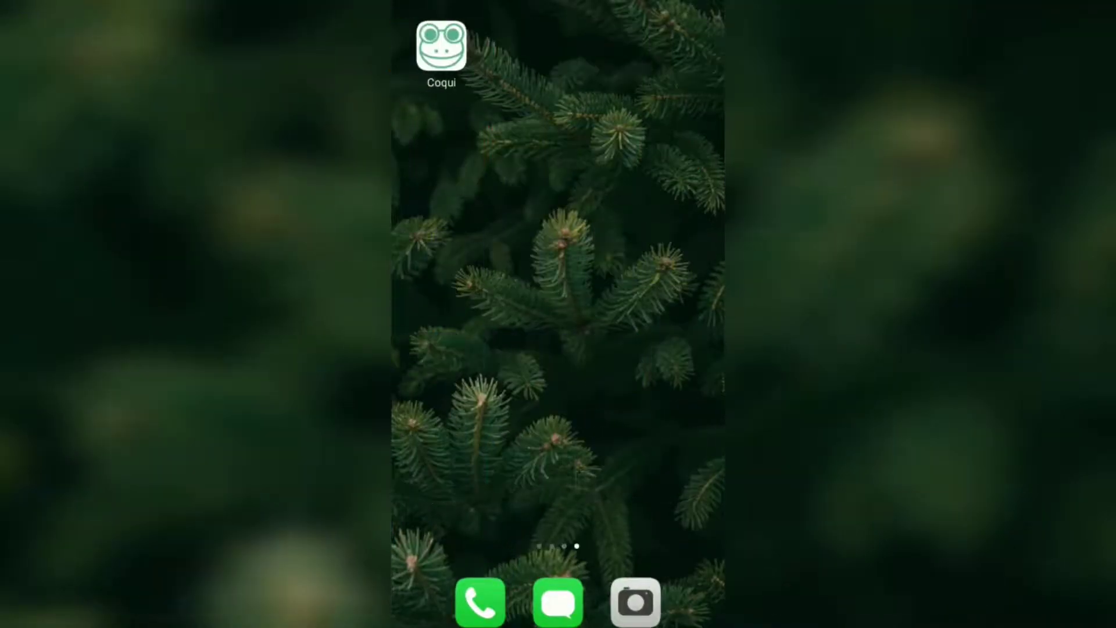
drag(614, 471, 715, 471)
drag(454, 471, 697, 471)
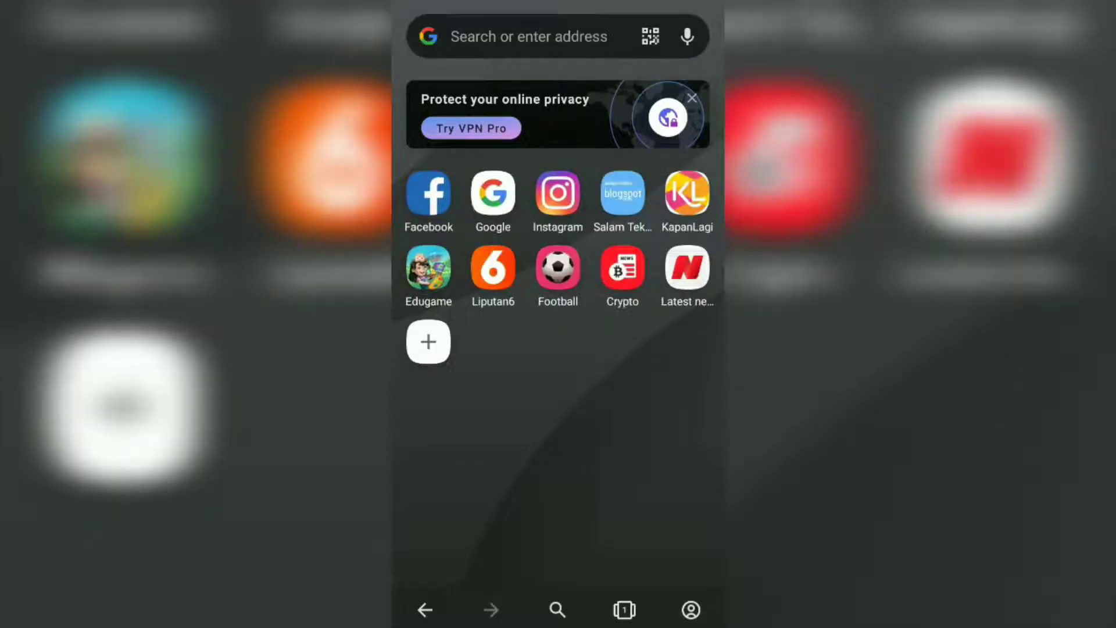
click(485, 39)
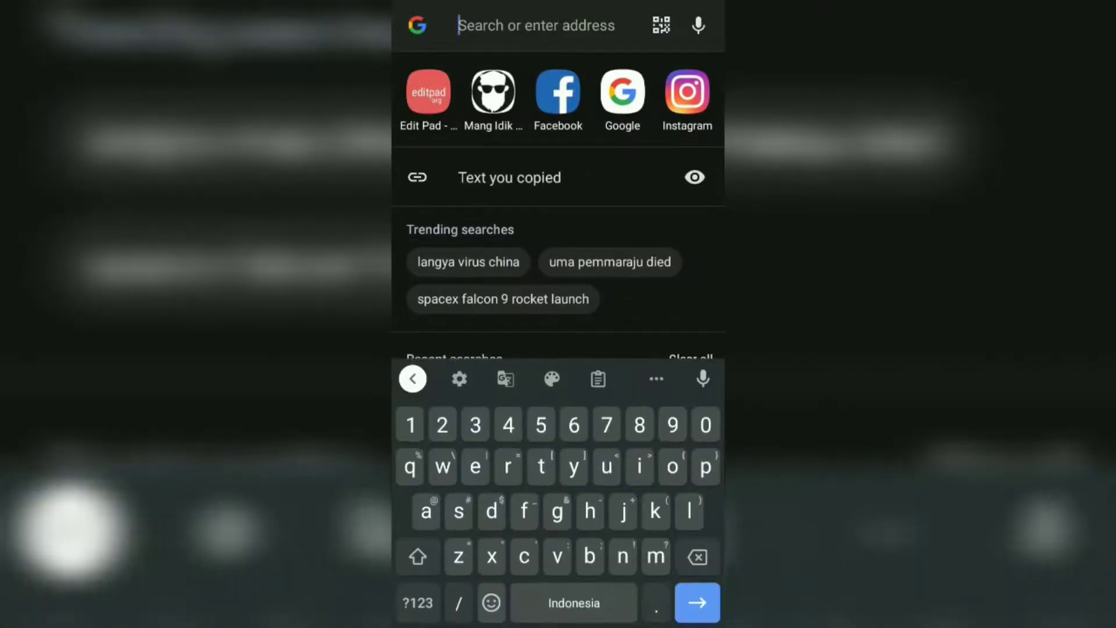
text(dafont)
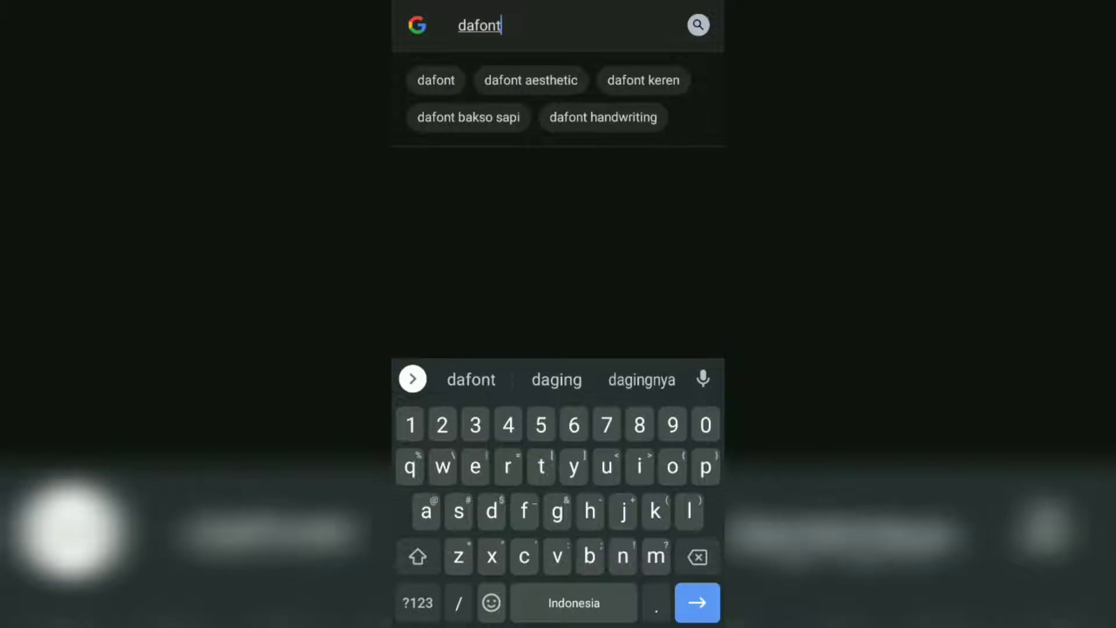
text(.com)
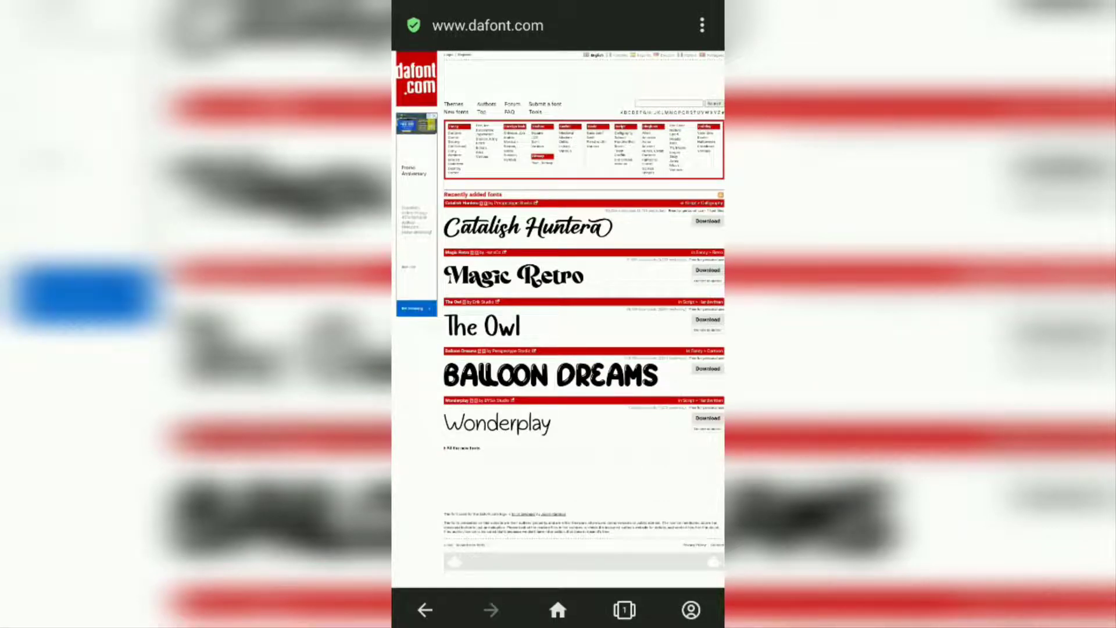
scroll(608, 423, up, 5)
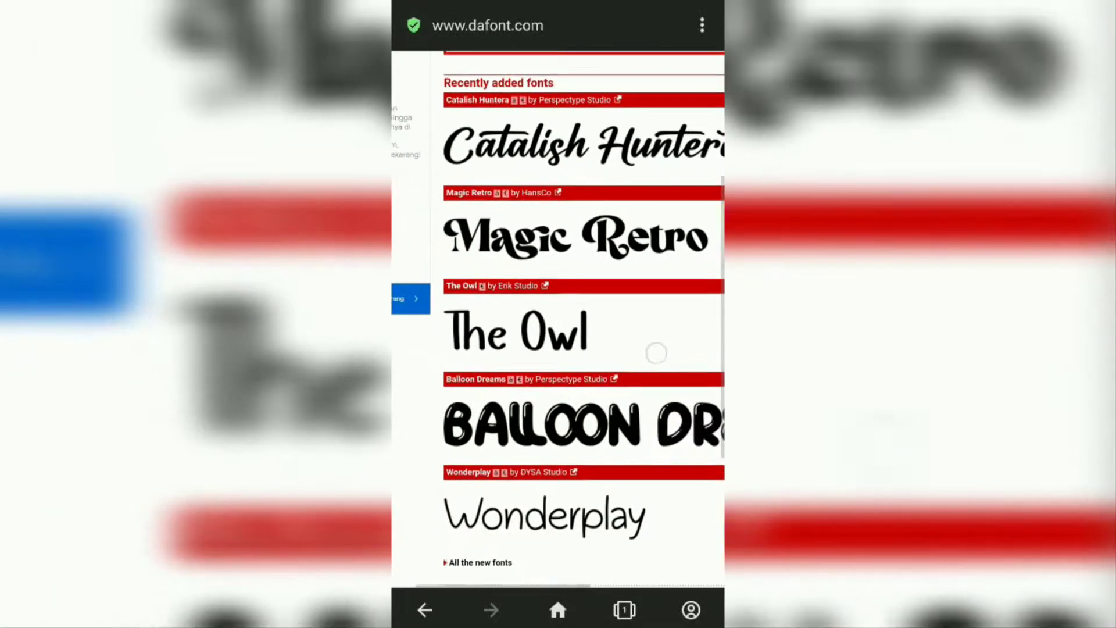
scroll(655, 351, up, 3)
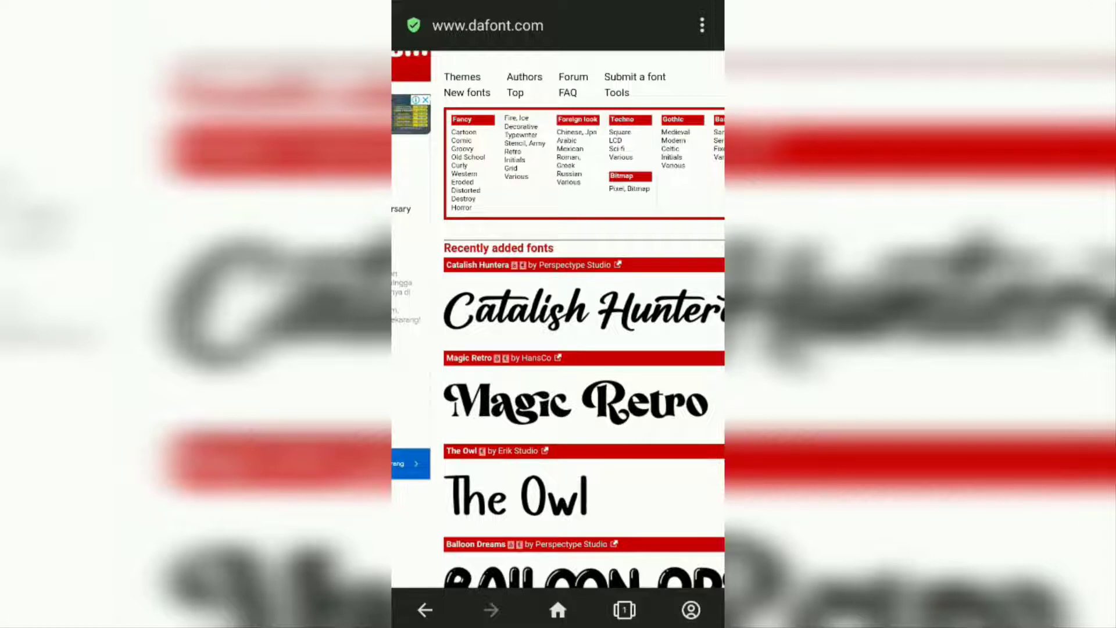
scroll(651, 406, right, 5)
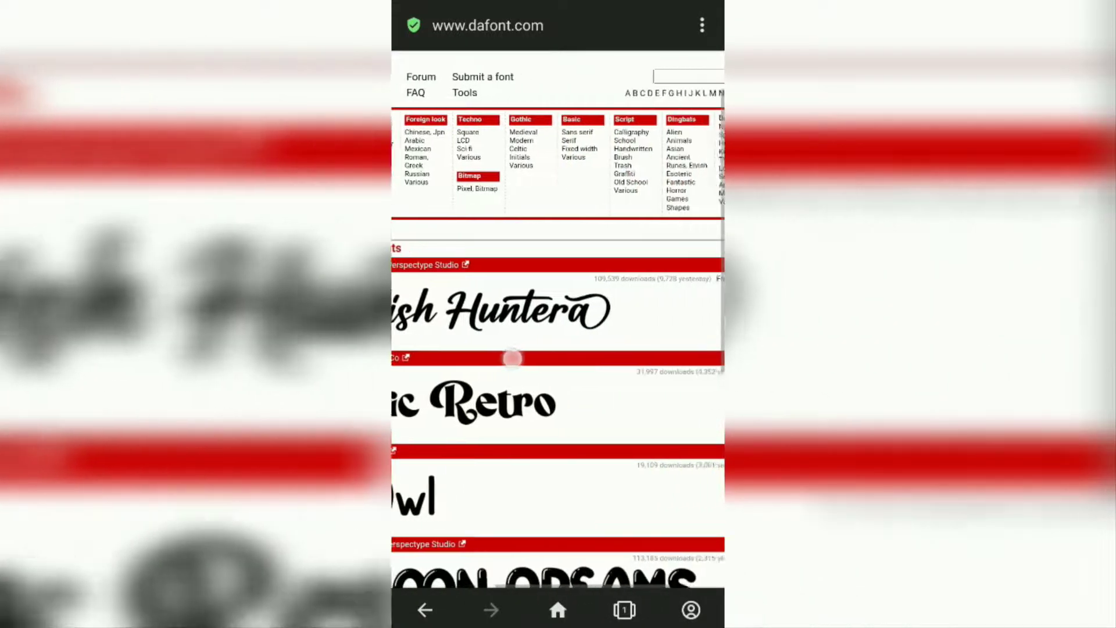
scroll(456, 360, right, 1)
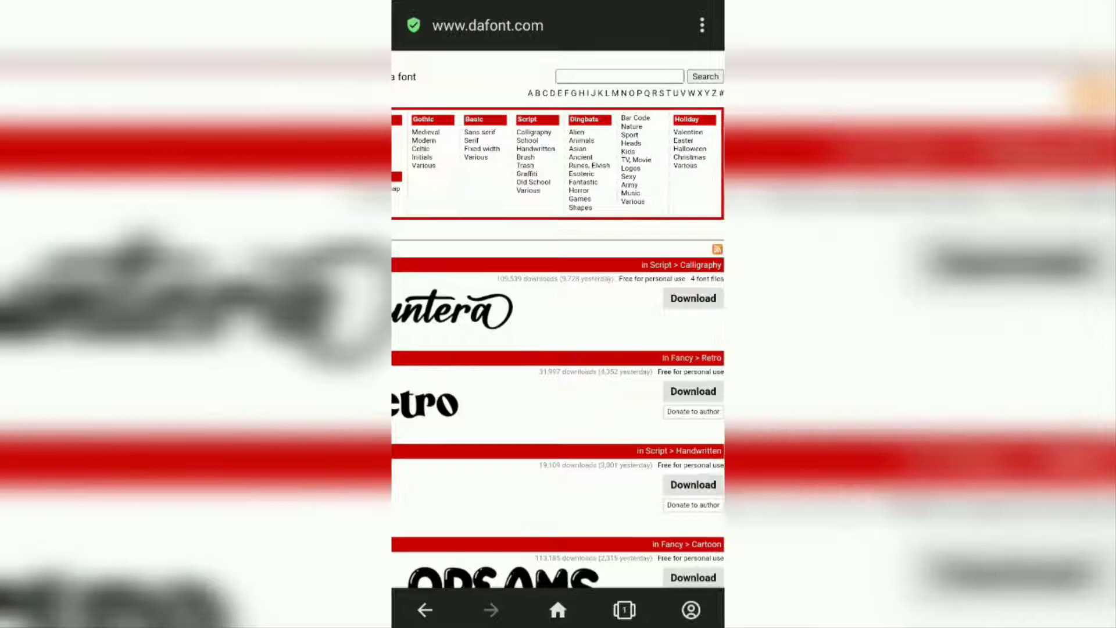
Download catalish_huntera.zip from dafont.com's recently added fonts
click(693, 298)
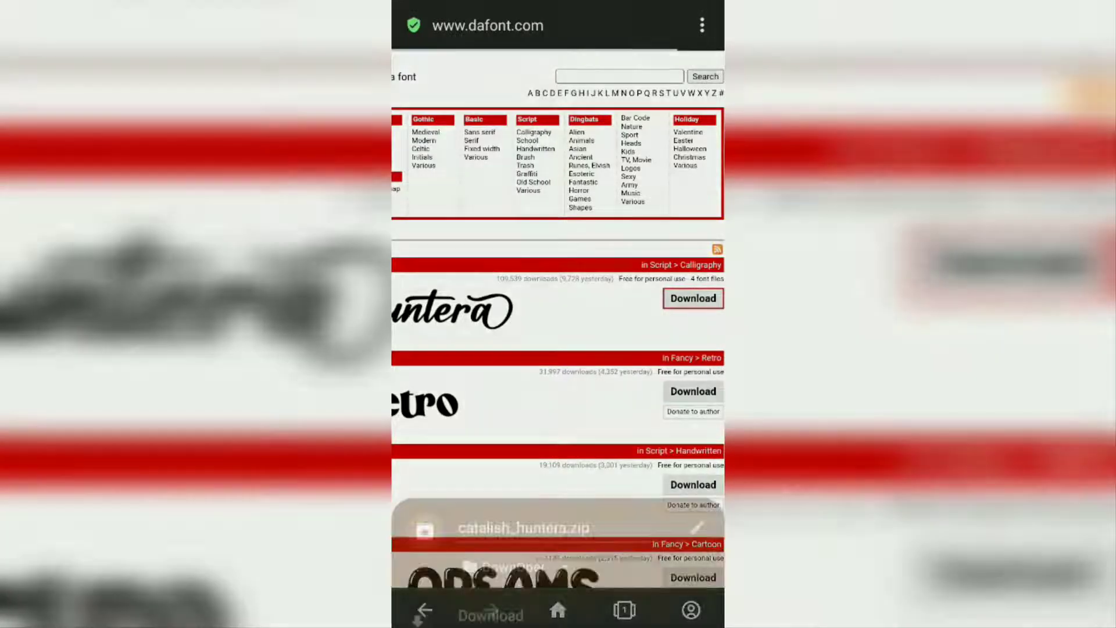
click(576, 552)
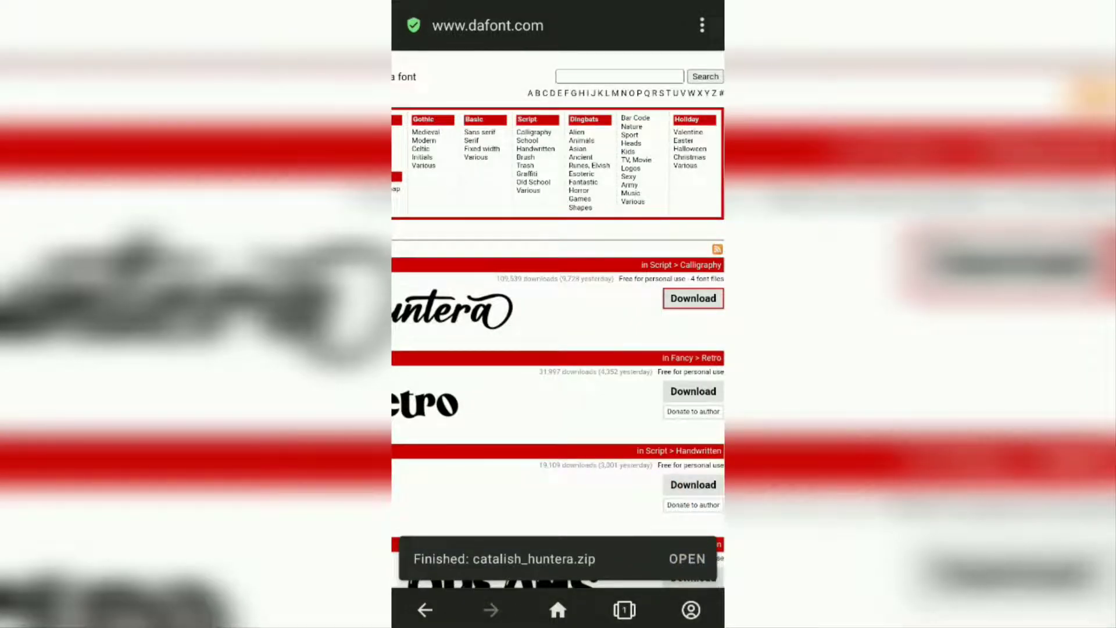
Extract the downloaded catalish_huntera.zip into the Fonts folder
click(687, 559)
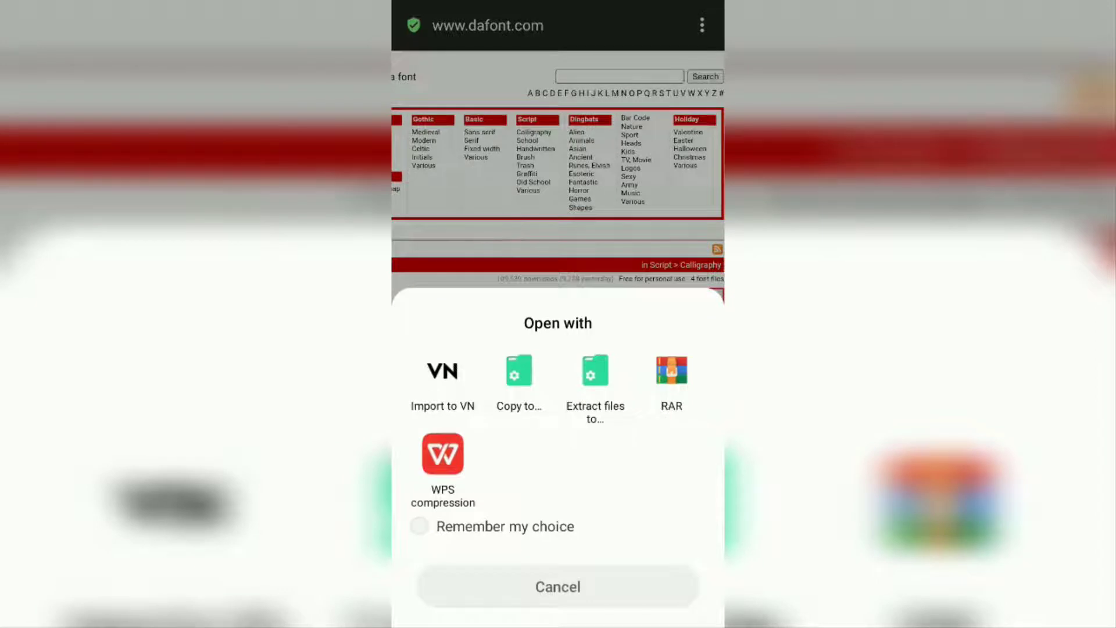
click(595, 375)
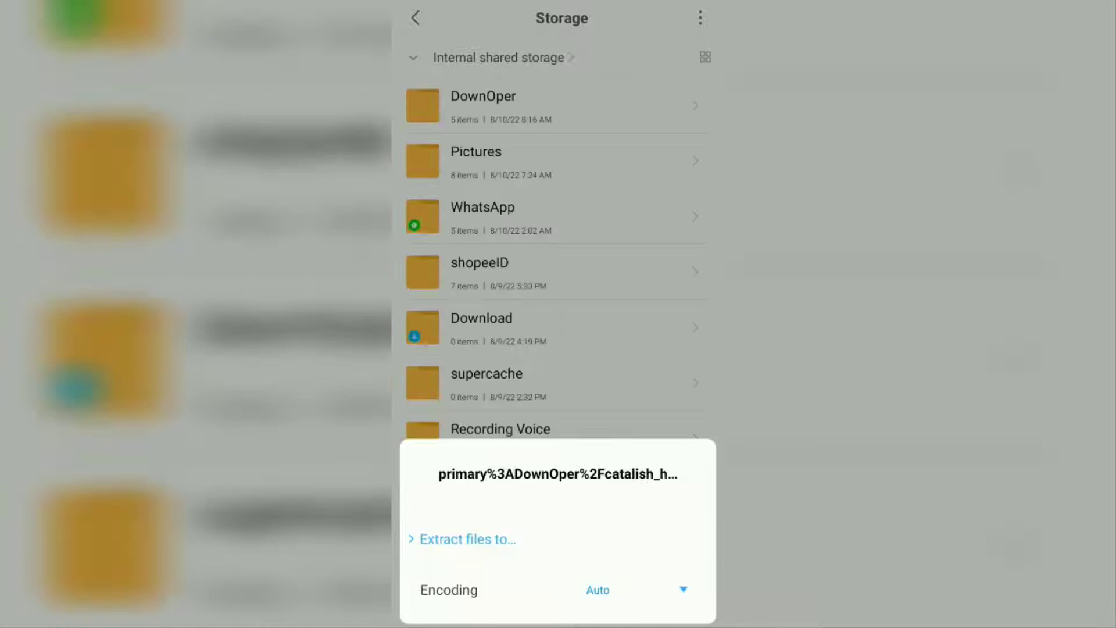
click(468, 539)
scroll(558, 348, down, 3)
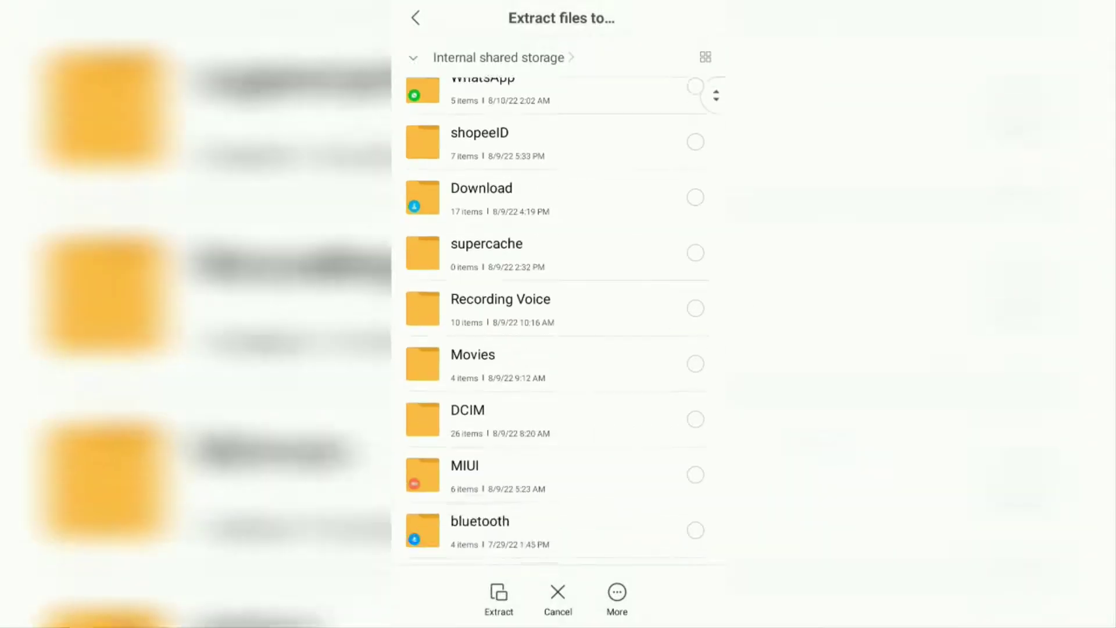
scroll(610, 426, down, 3)
scroll(630, 504, up, 5)
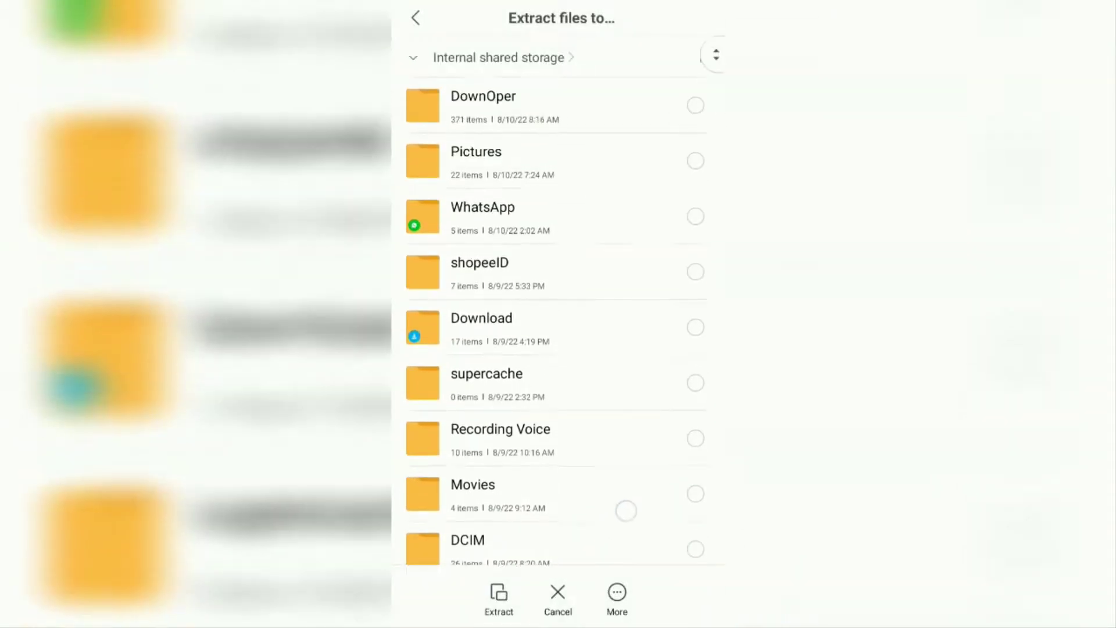
scroll(625, 511, down, 1)
scroll(625, 380, down, 2)
scroll(620, 444, down, 2)
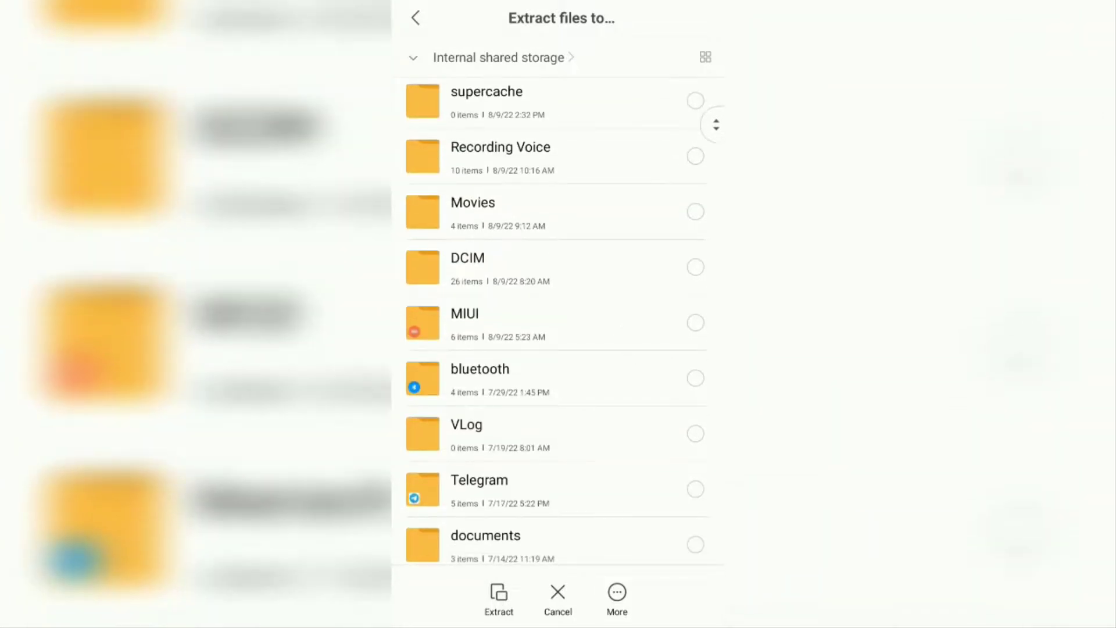
scroll(623, 418, down, 5)
scroll(623, 399, down, 1)
scroll(623, 398, down, 3)
scroll(622, 398, down, 5)
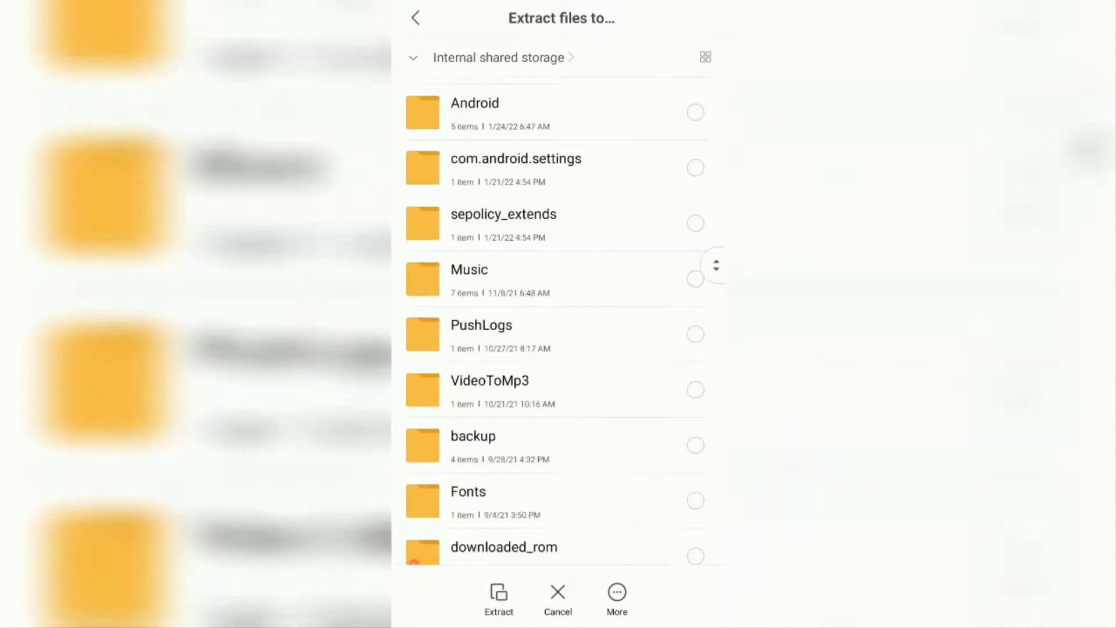
scroll(617, 394, down, 2)
scroll(620, 384, down, 2)
scroll(620, 383, up, 1)
click(620, 349)
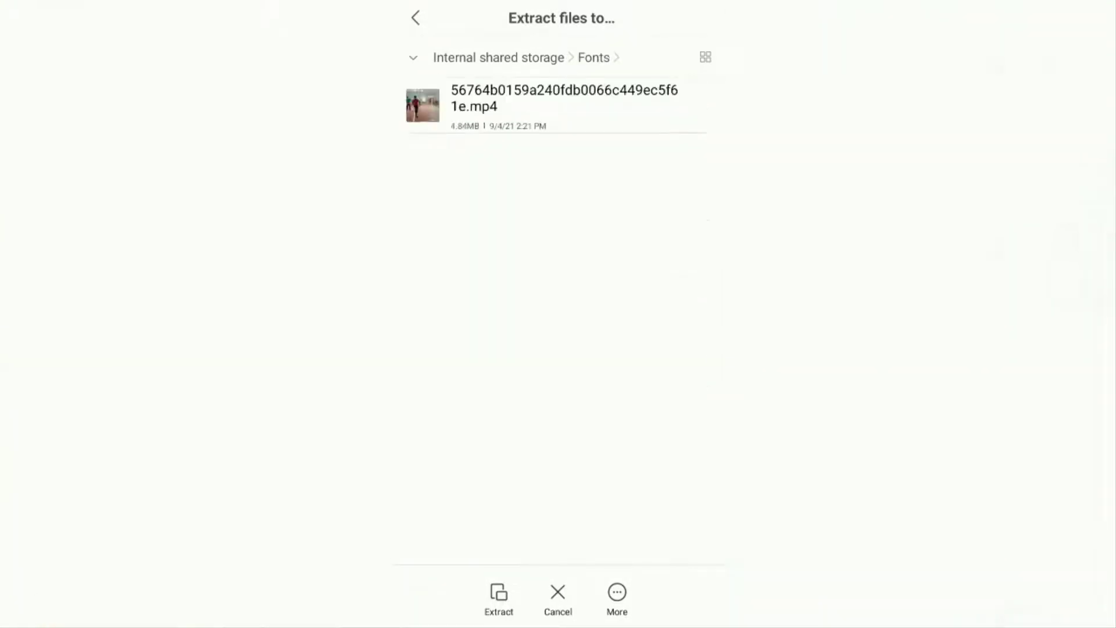
click(498, 597)
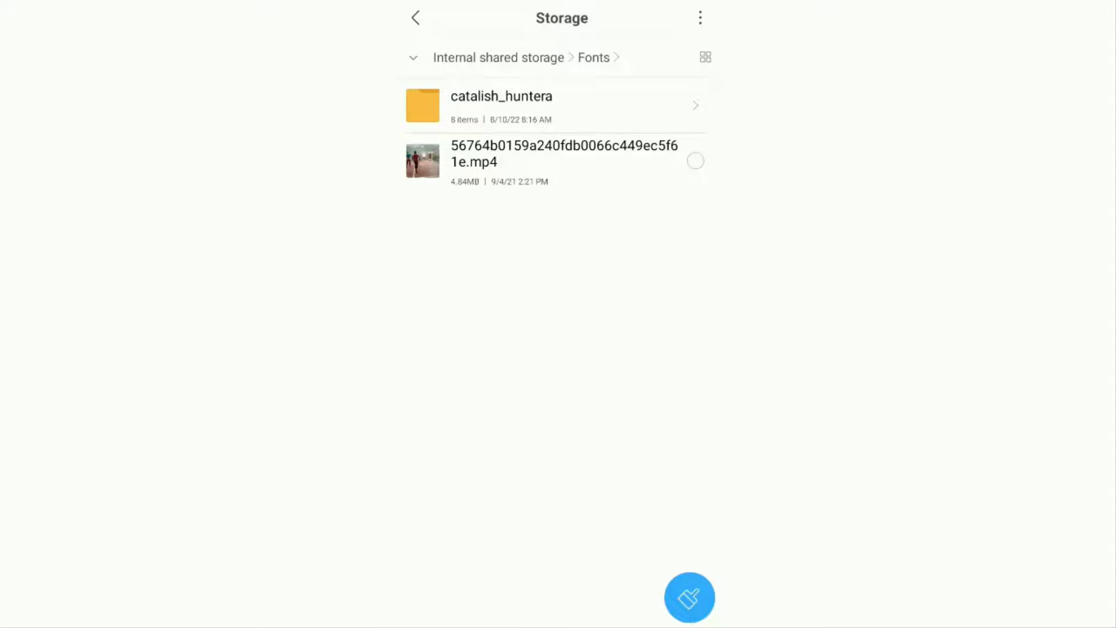
Switch to VN Video Editor and open the Fonts page under Creation Kits
key(super)
drag(662, 349, 454, 349)
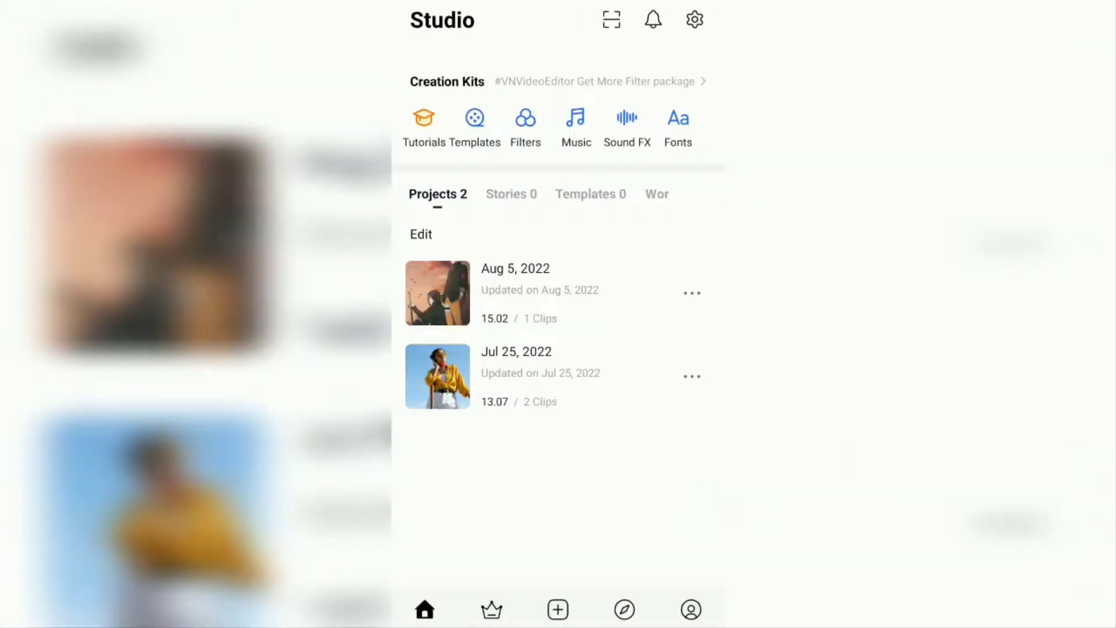
click(678, 127)
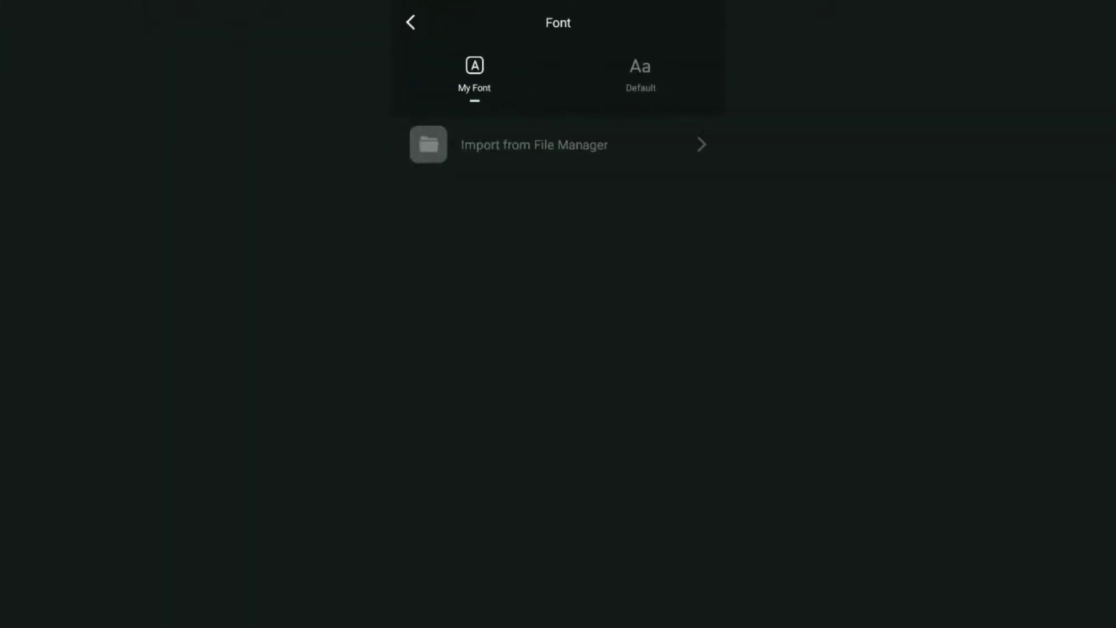
Import the Catalish Huntera font file from Fonts/catalish_huntera into My Font
click(534, 145)
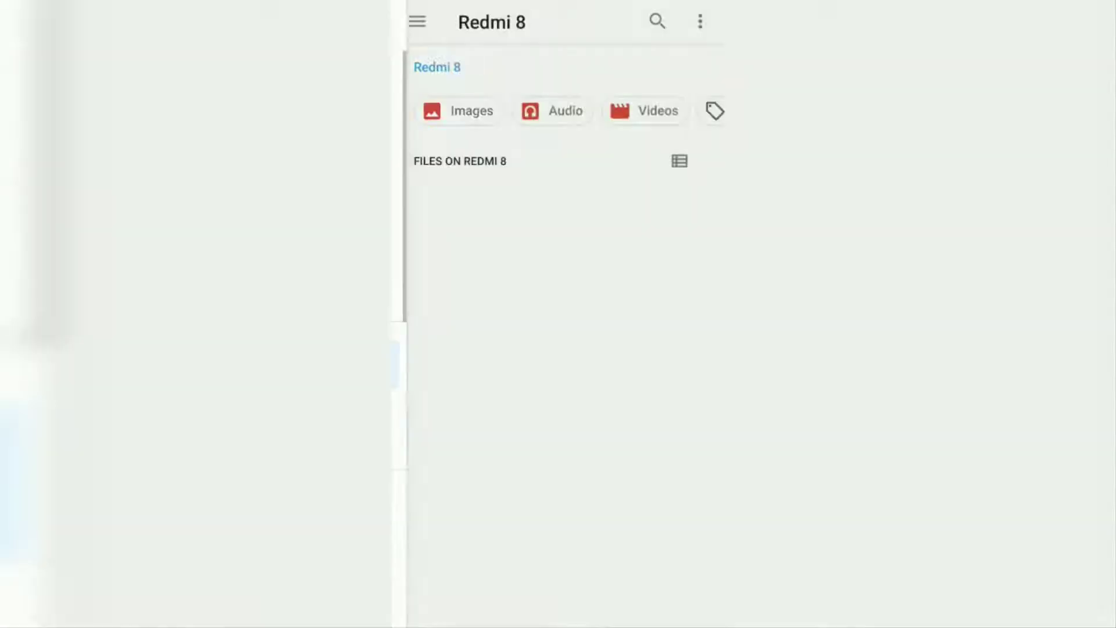
drag(441, 370, 438, 192)
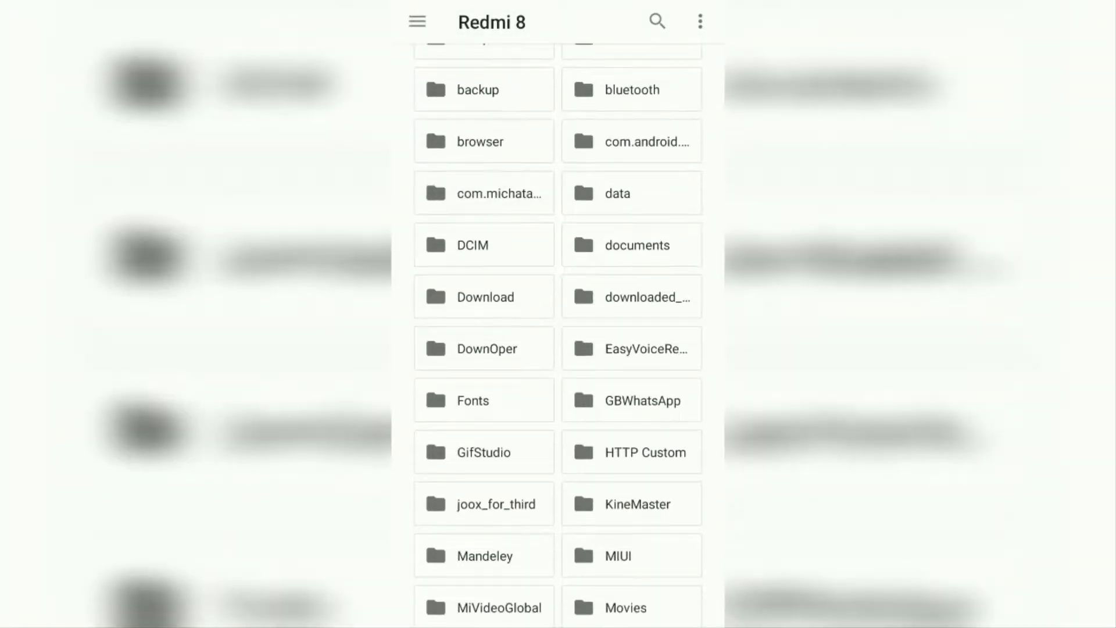
click(474, 398)
click(484, 71)
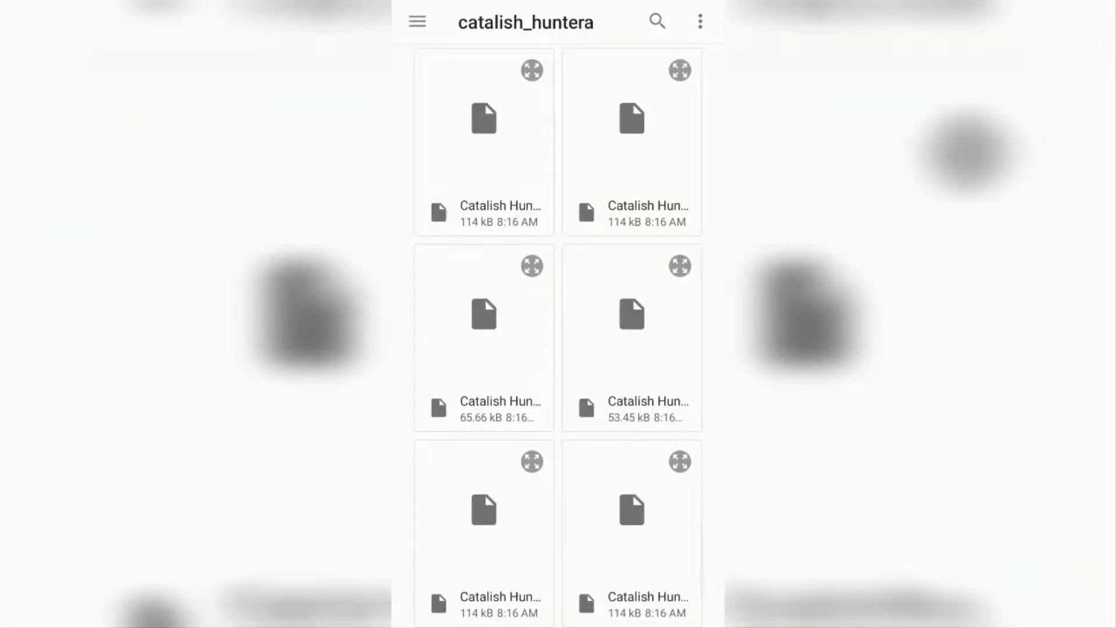
mouse_move(665, 334)
mouse_down()
mouse_move(713, 227)
mouse_move(648, 408)
mouse_move(647, 471)
mouse_up()
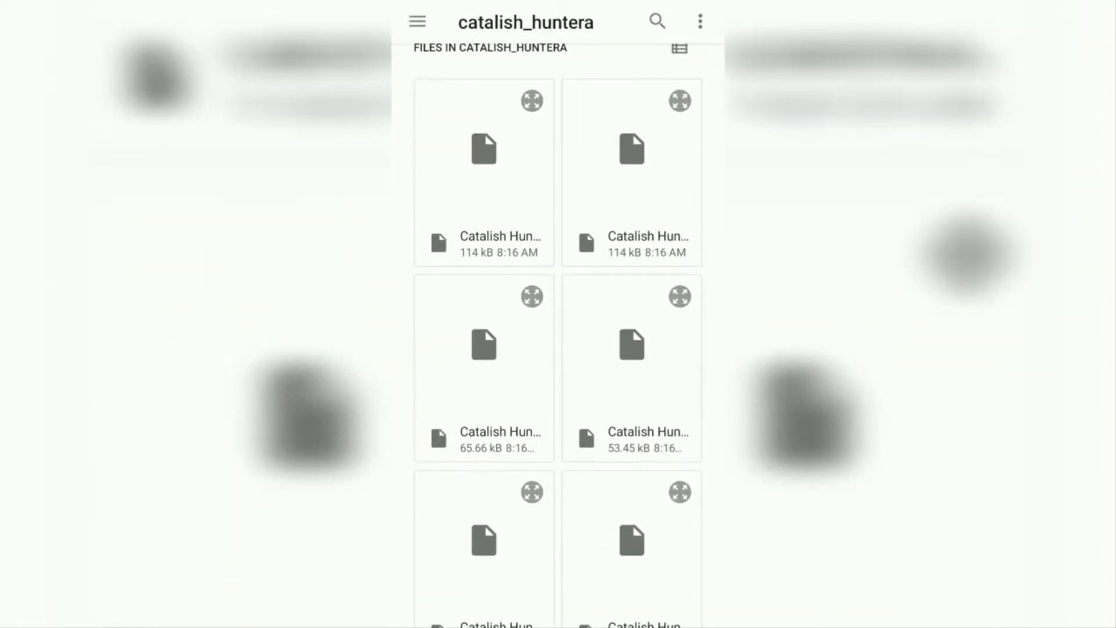
click(509, 201)
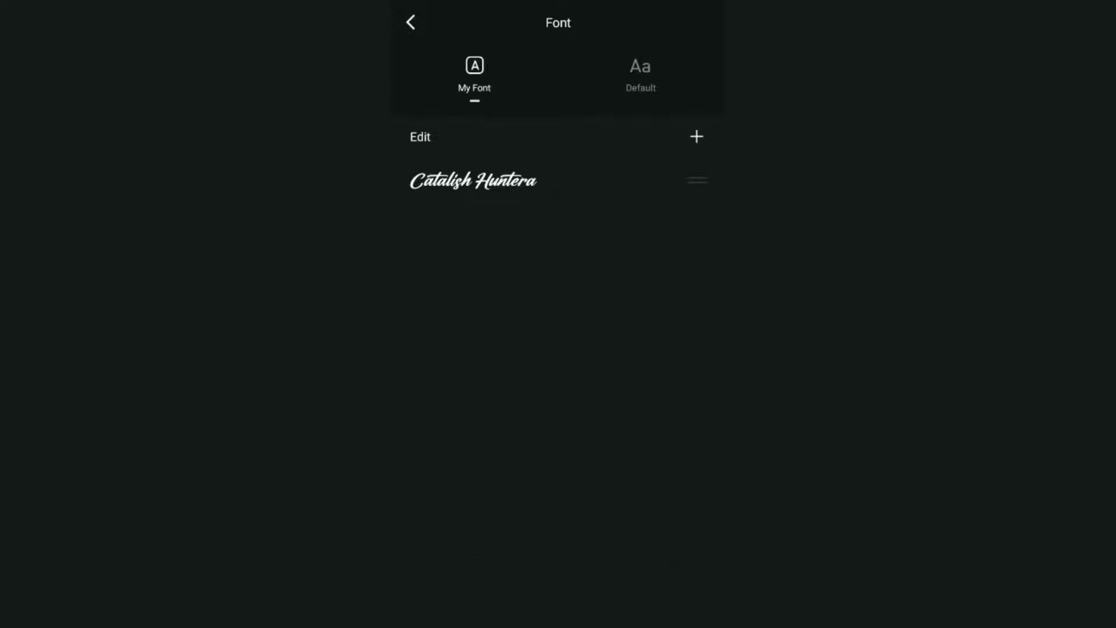
click(524, 182)
Return to Studio and create a new project with the dark striped photo
click(410, 22)
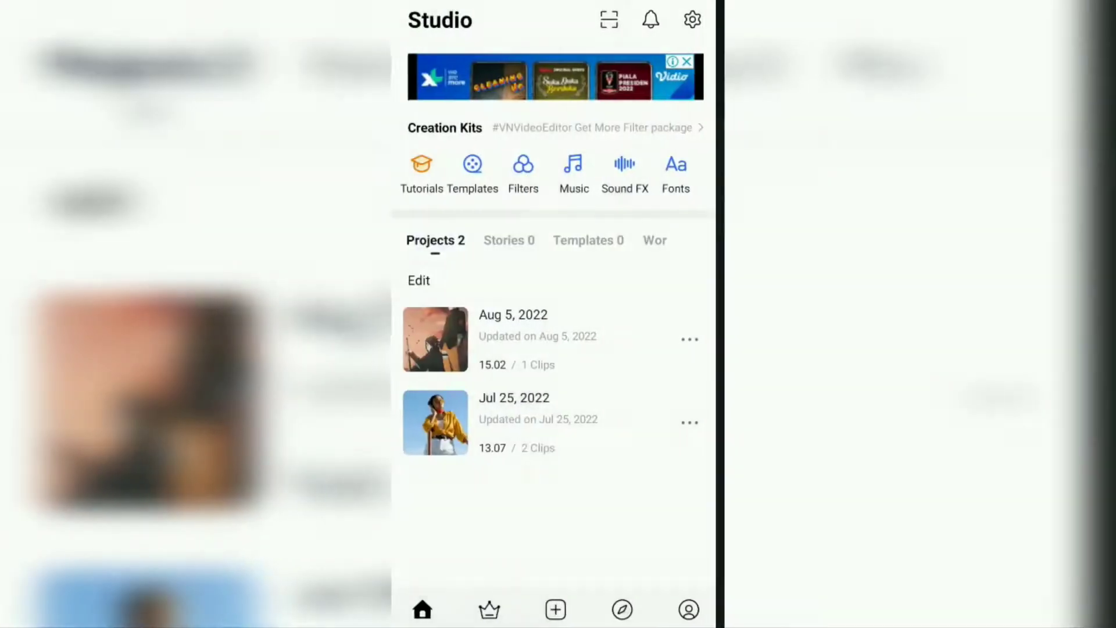
click(558, 610)
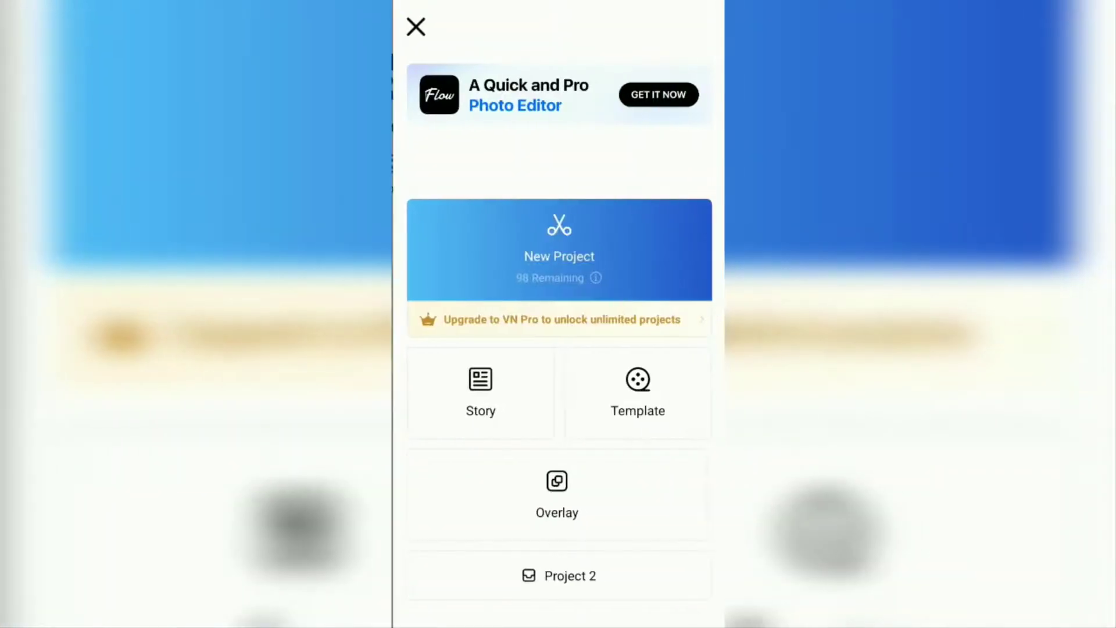
click(558, 250)
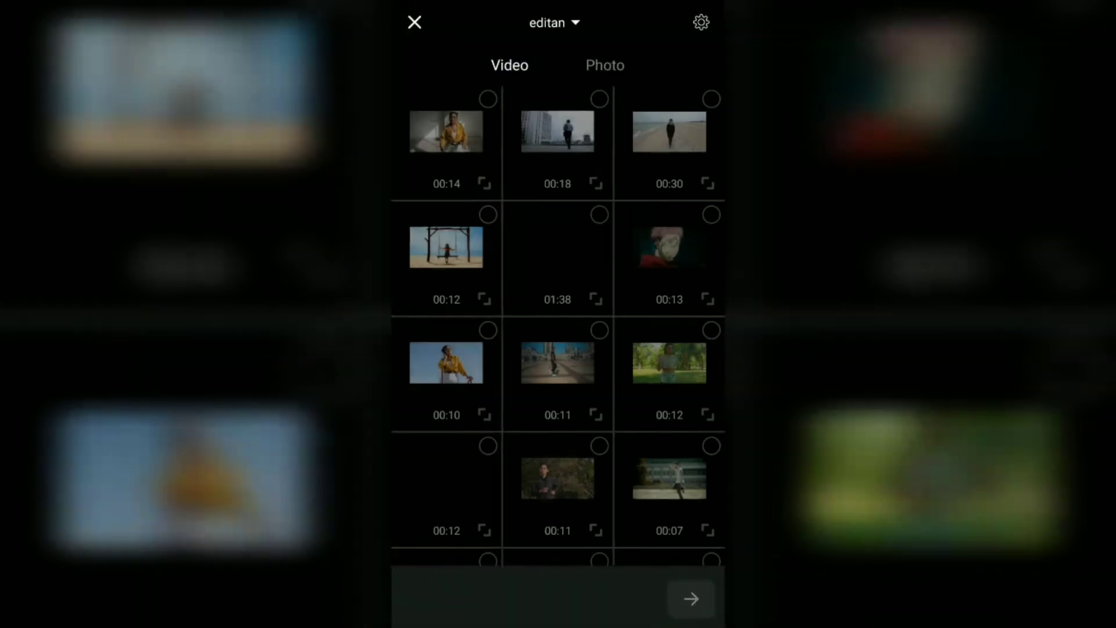
click(605, 65)
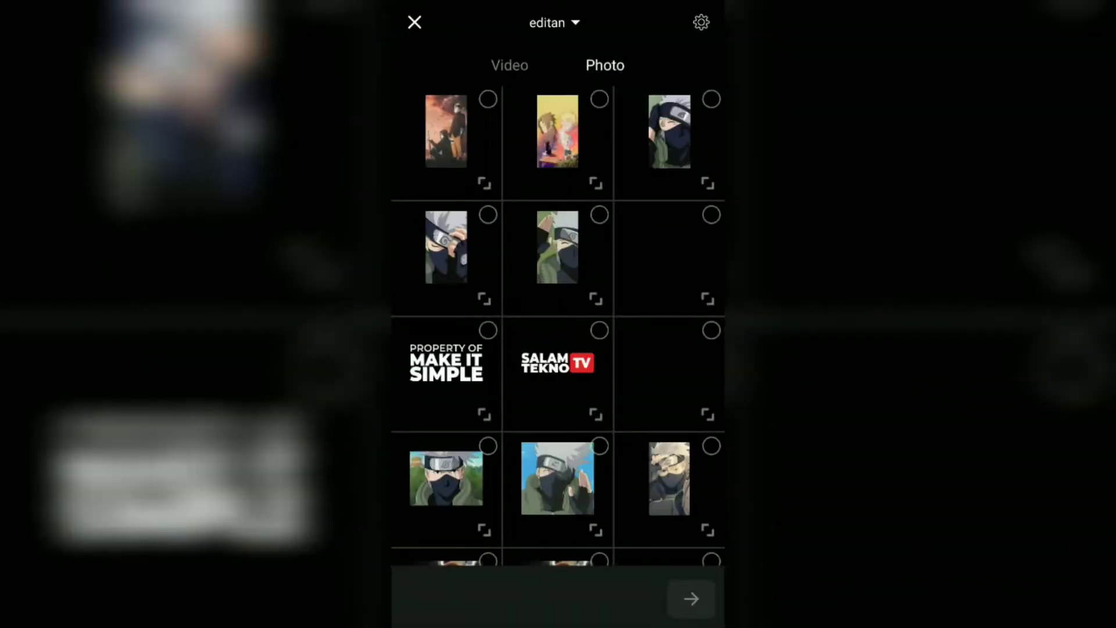
scroll(675, 225, down, 3)
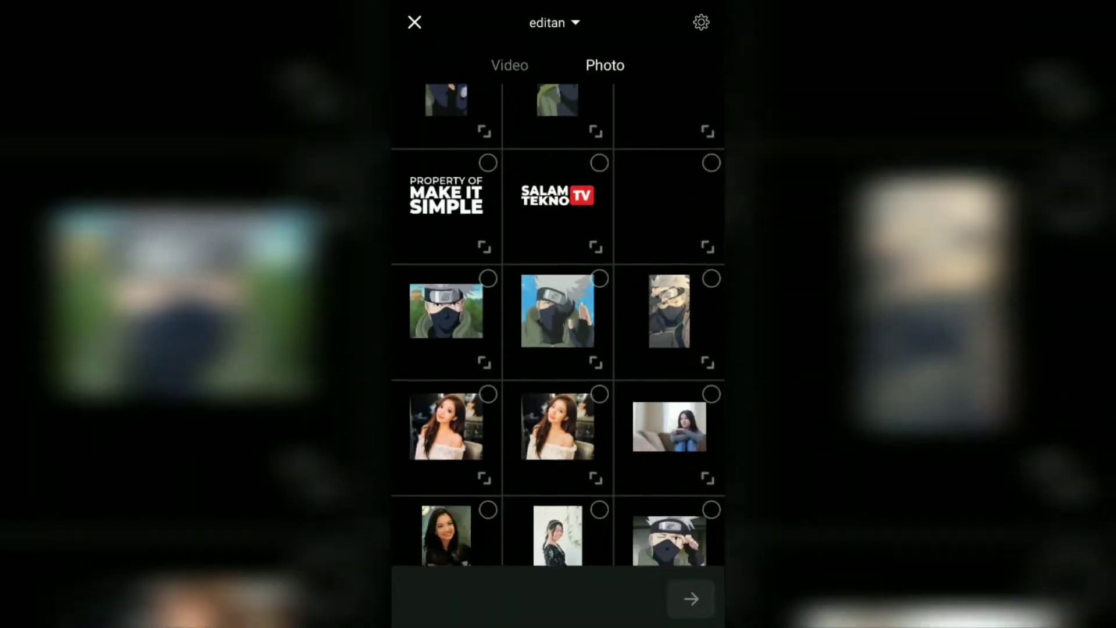
scroll(558, 348, down, 10)
scroll(558, 349, down, 10)
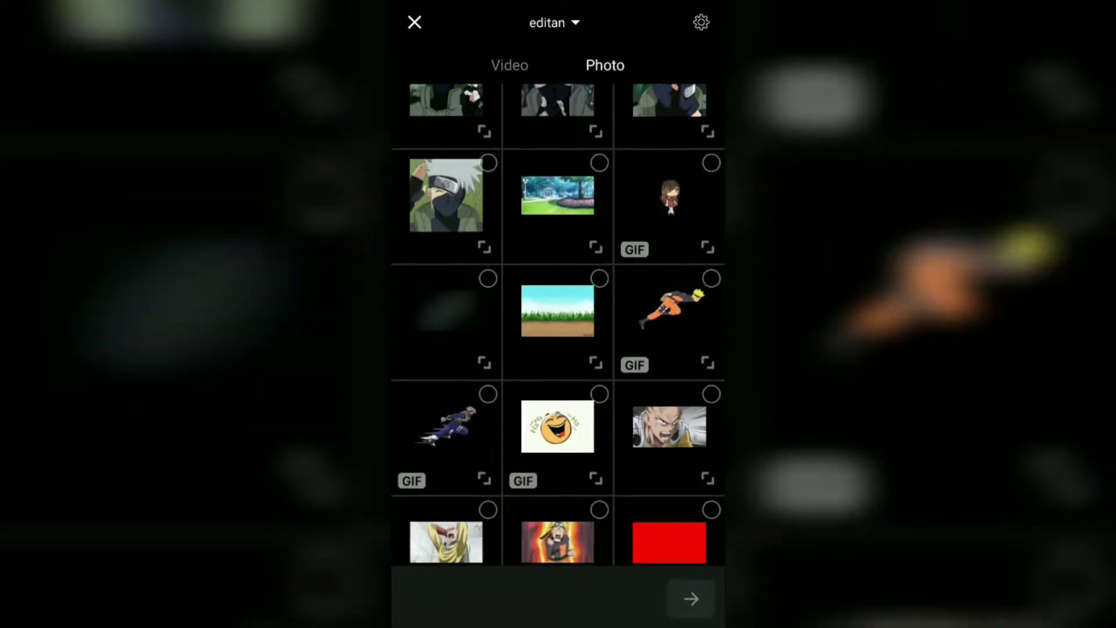
click(445, 310)
click(691, 598)
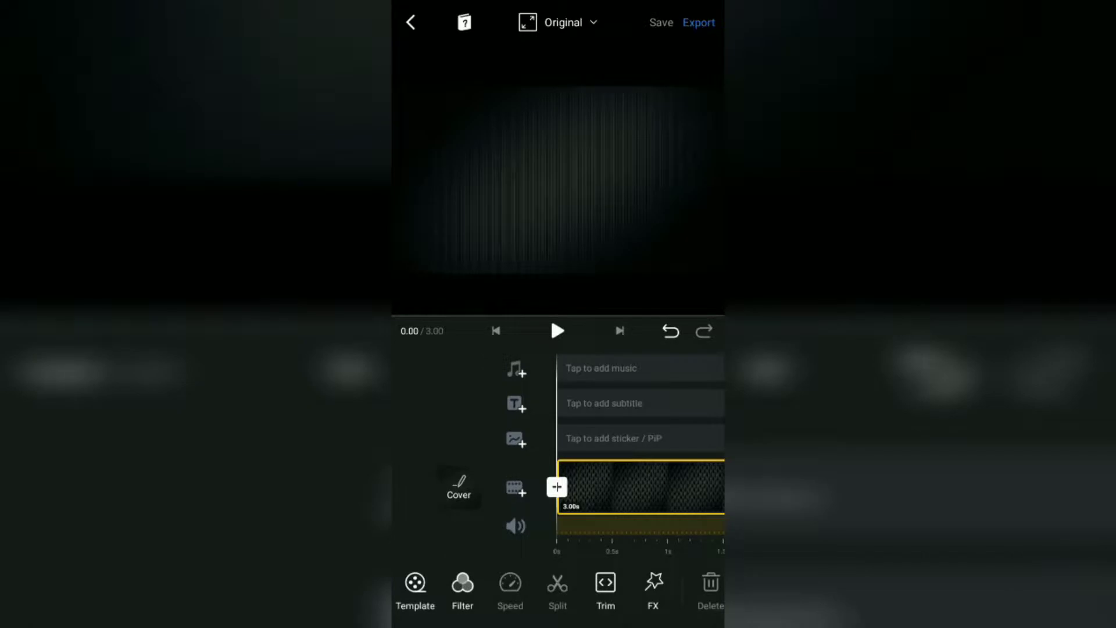
Insert a plain Text layer using the subtitle track's T+ icon
click(515, 403)
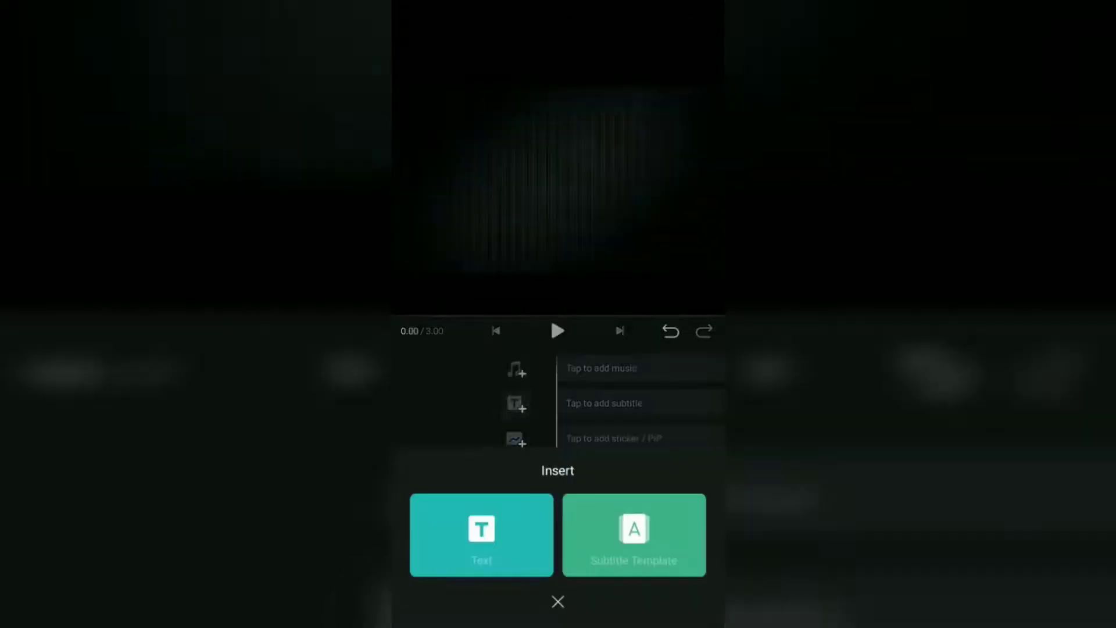
click(481, 534)
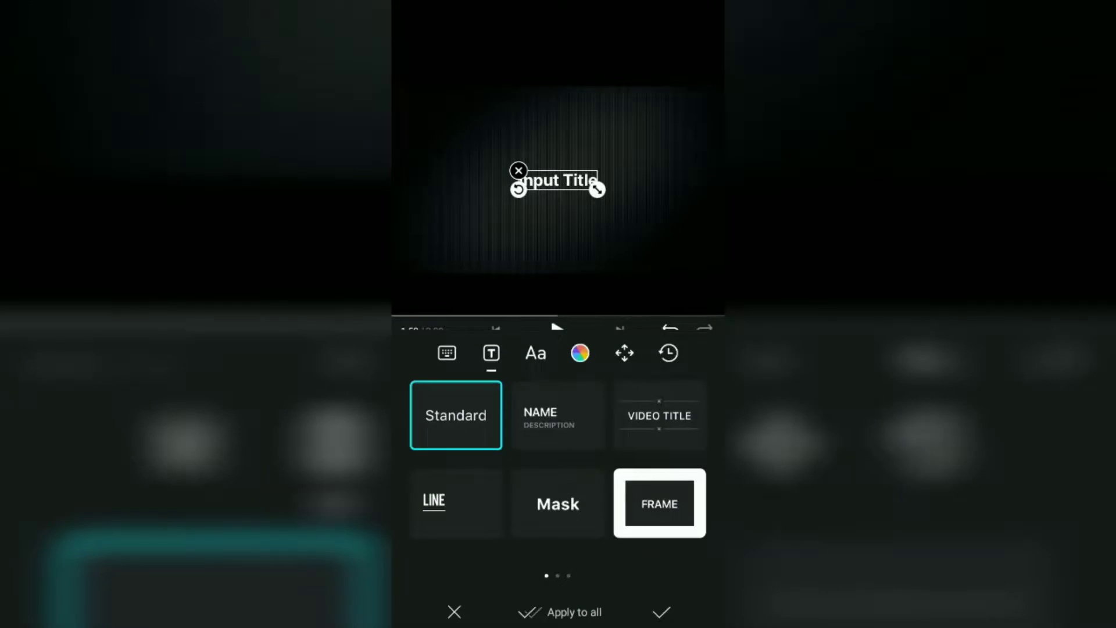
Apply the Catalish Huntera font from My Font to the title
click(535, 352)
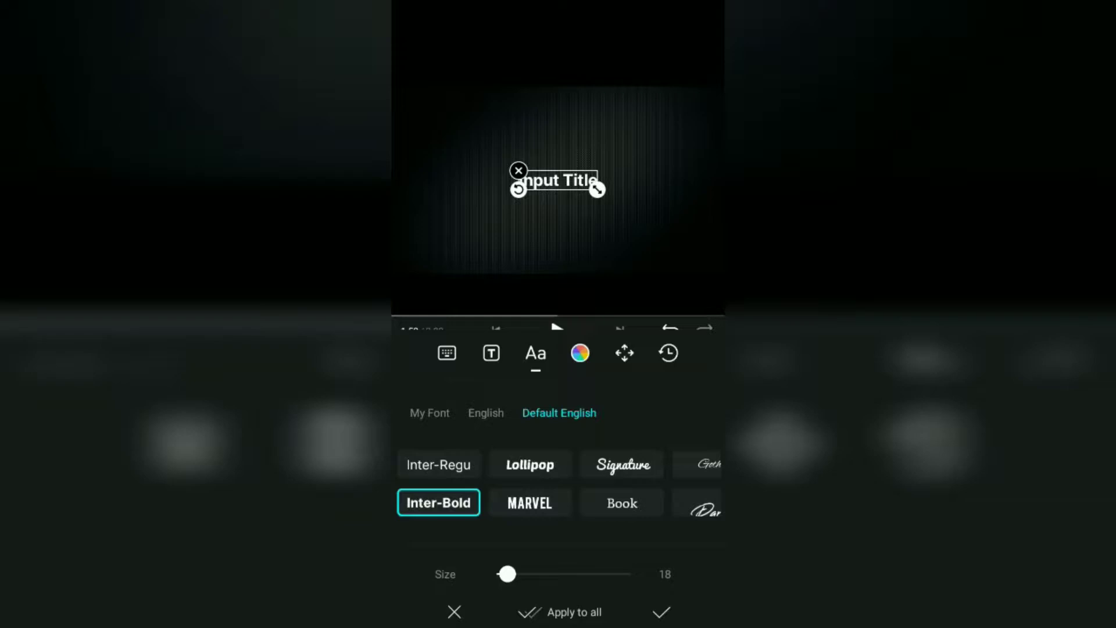
click(430, 412)
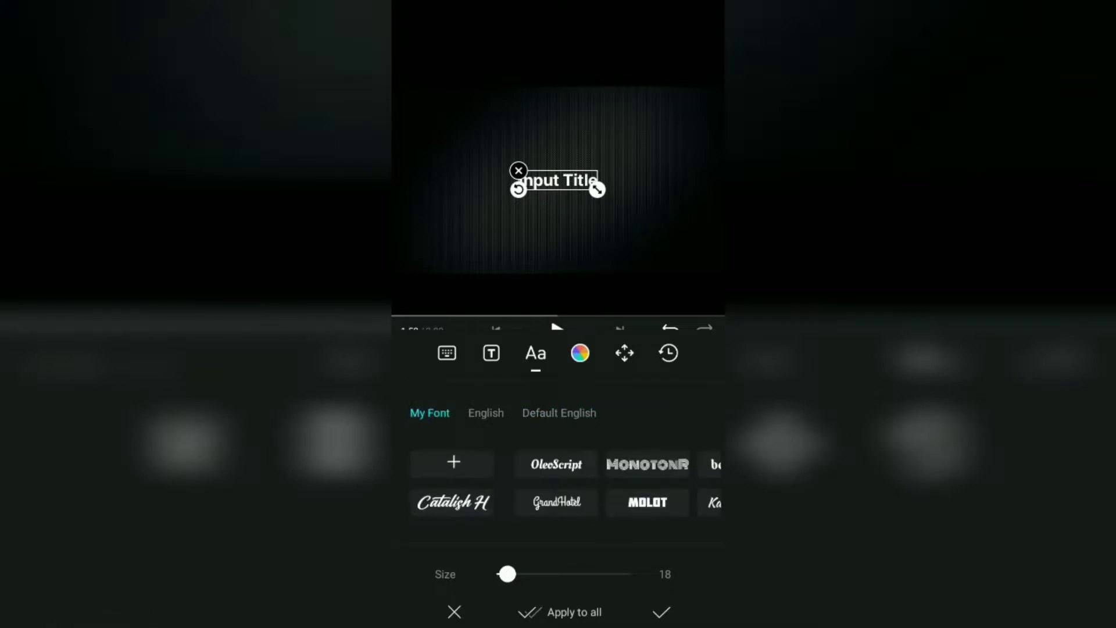
click(452, 502)
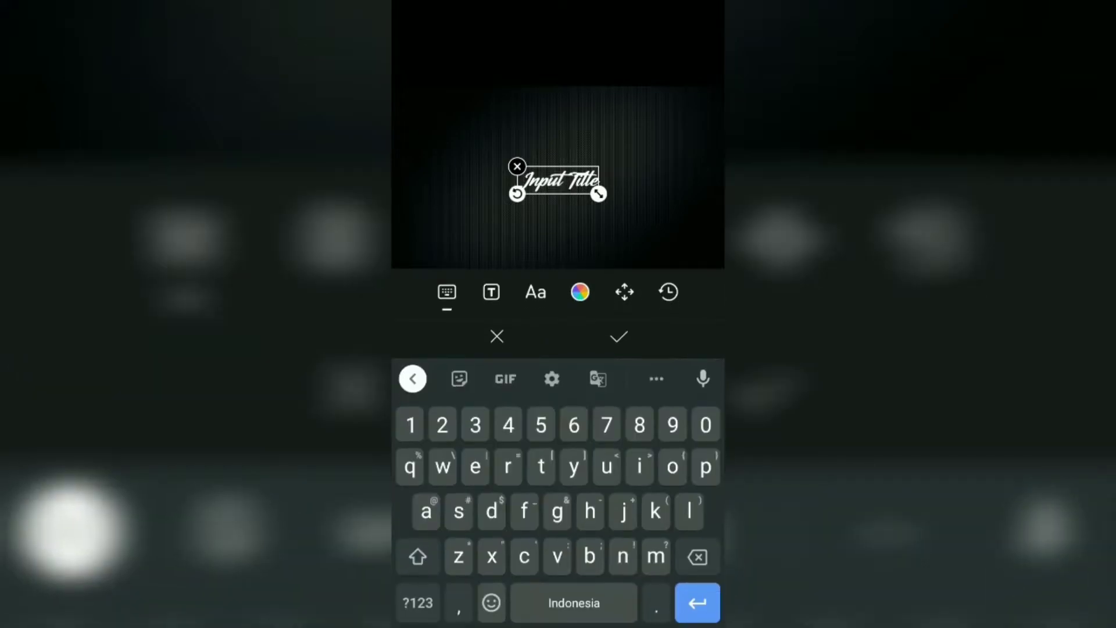
Enter 'Custom Font' as the title text, confirm it, and bring up the colour options
click(414, 556)
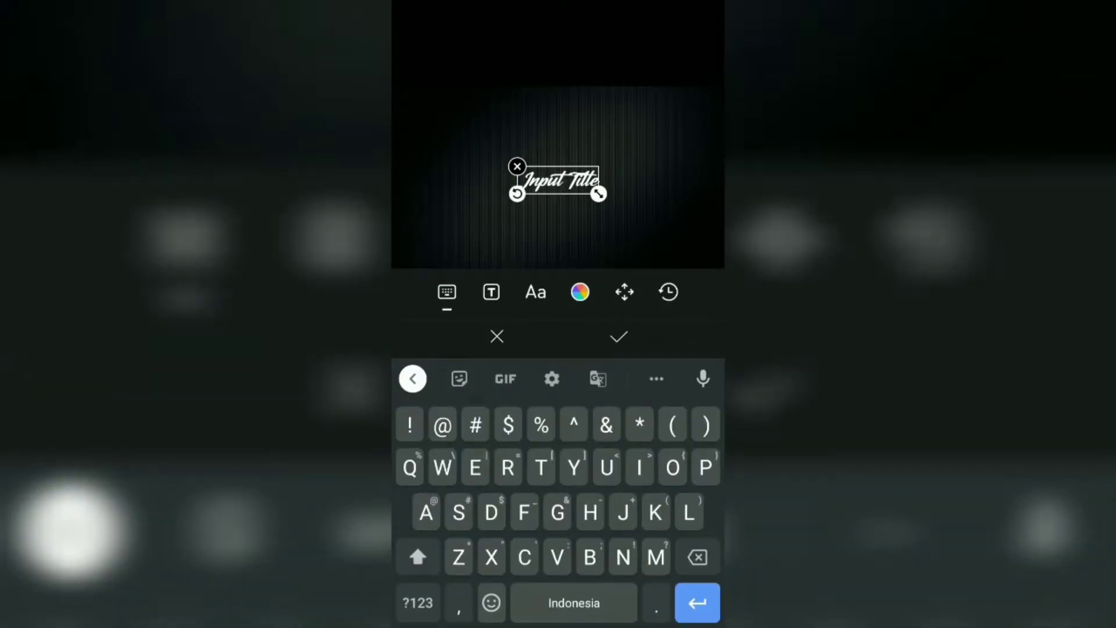
text(Cus)
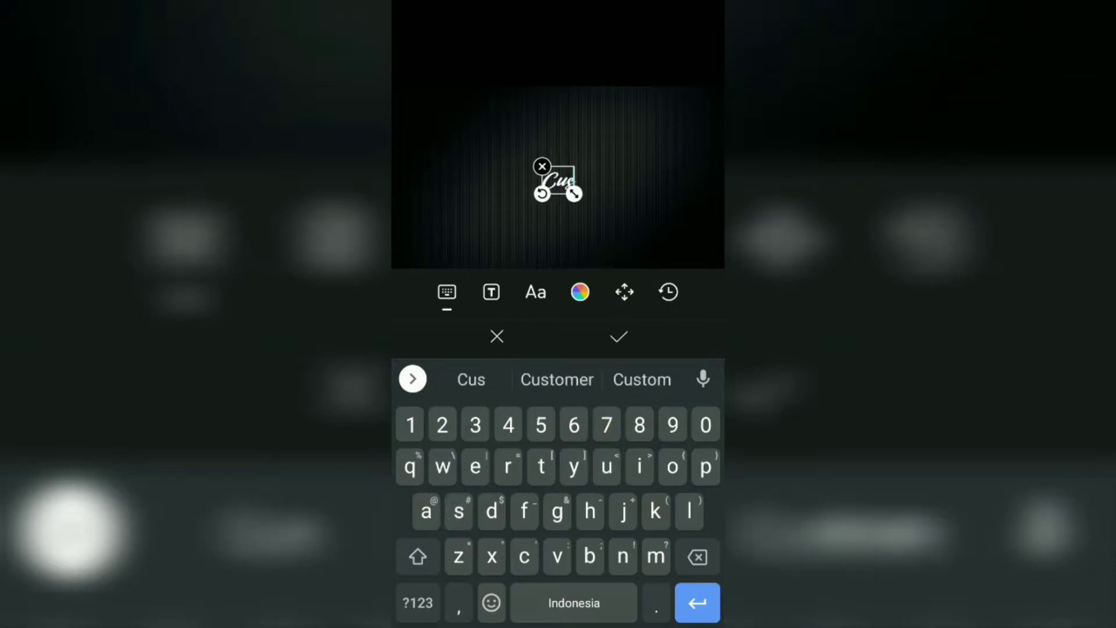
text(tom)
click(417, 557)
text(F)
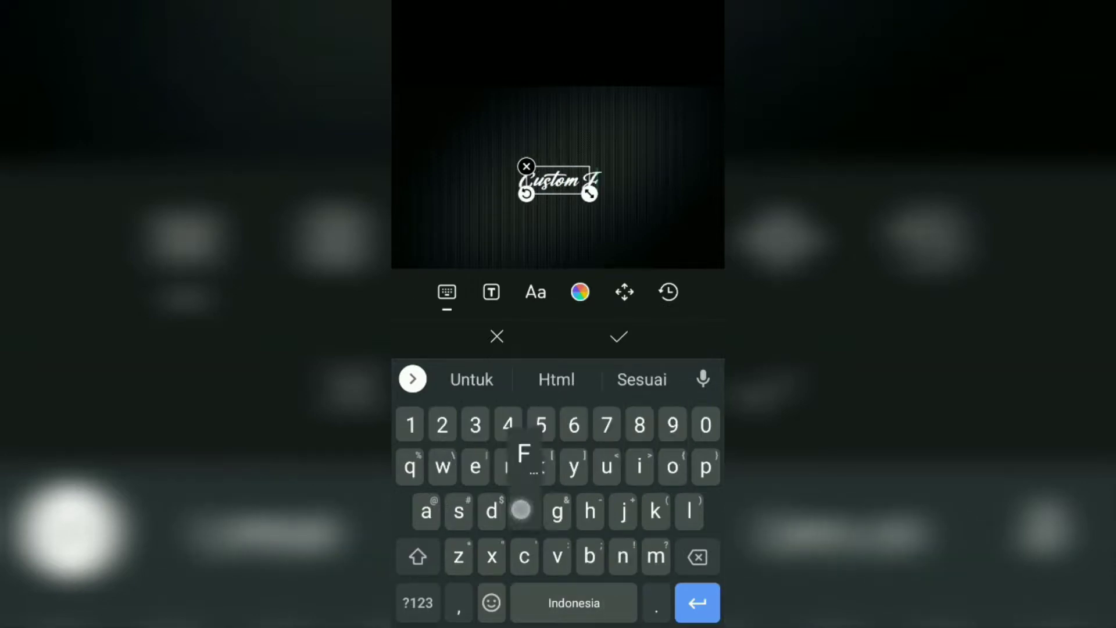
text(ont)
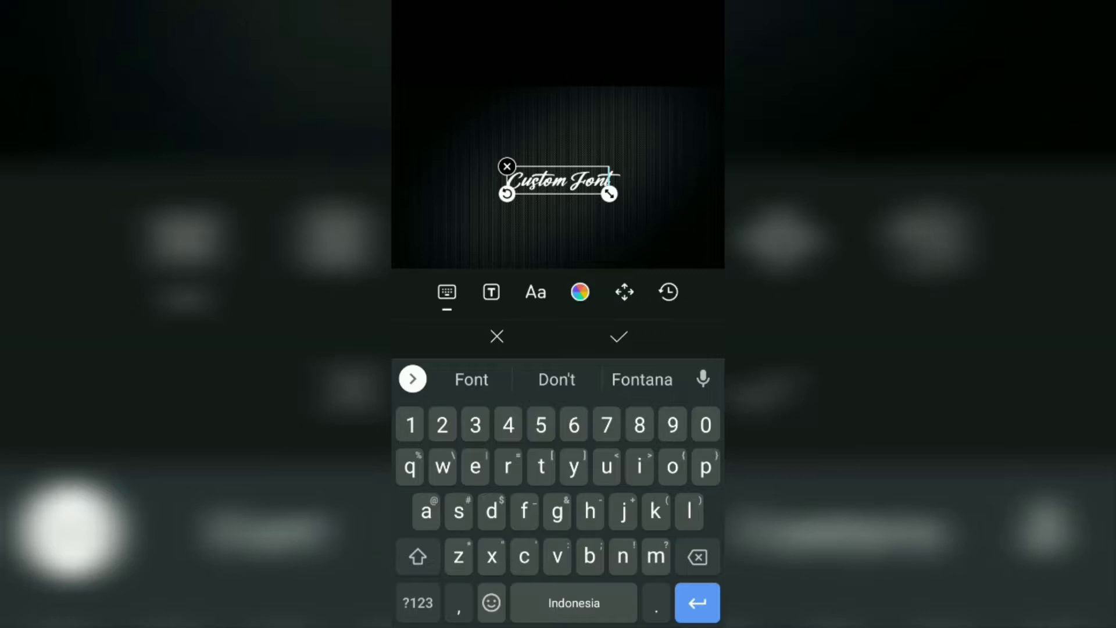
click(617, 337)
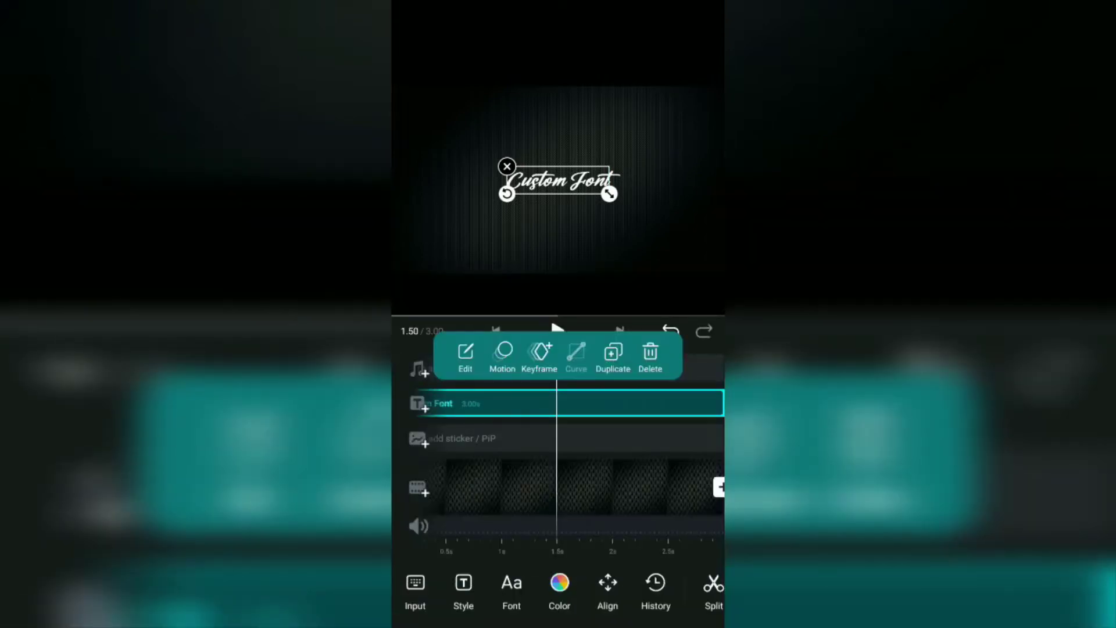
drag(606, 505, 707, 489)
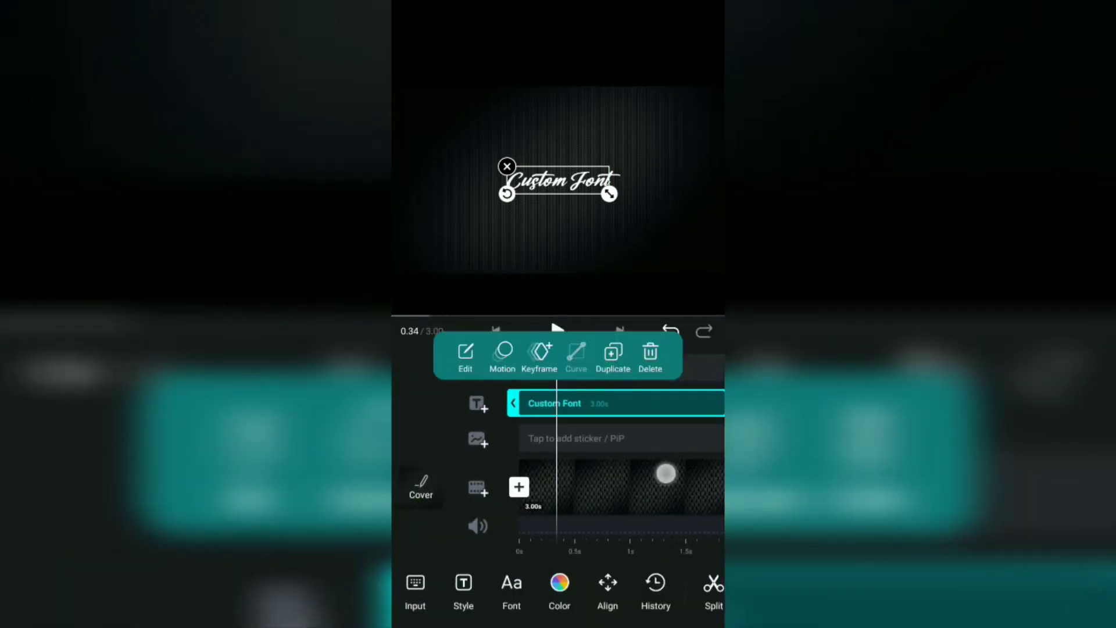
click(466, 355)
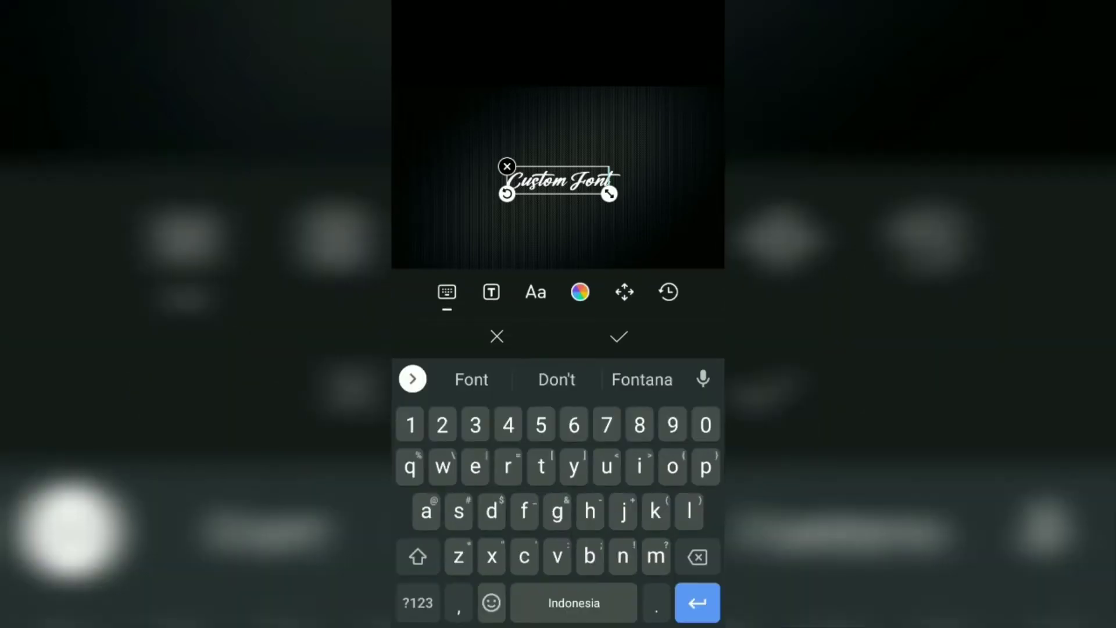
click(579, 291)
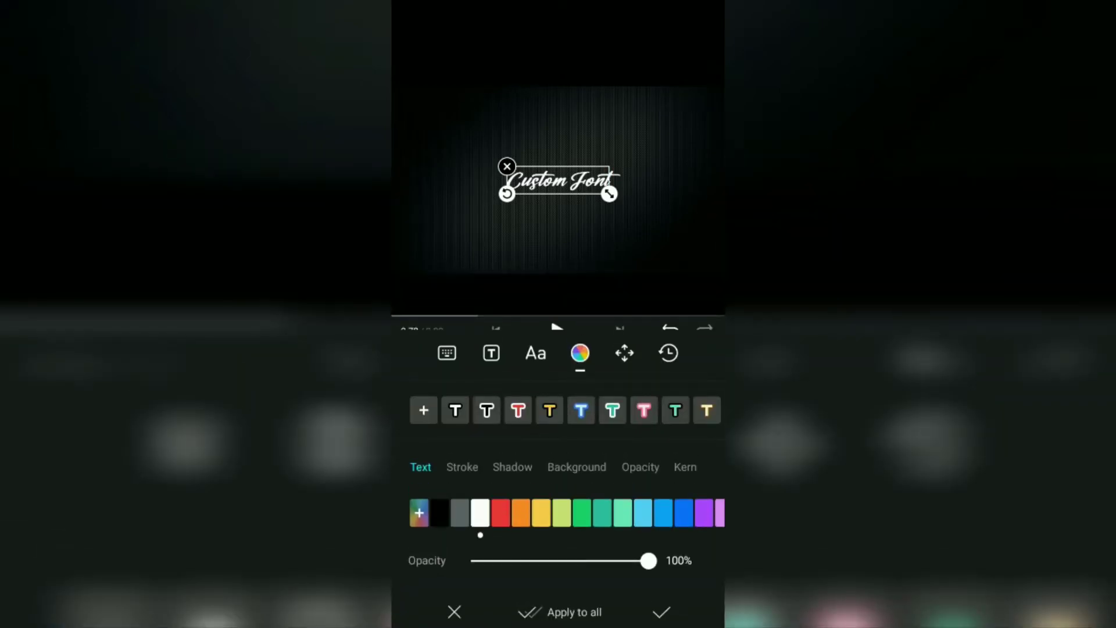
Apply the teal colour preset to the title and pinch it wider across the photo
click(456, 411)
click(518, 410)
click(580, 409)
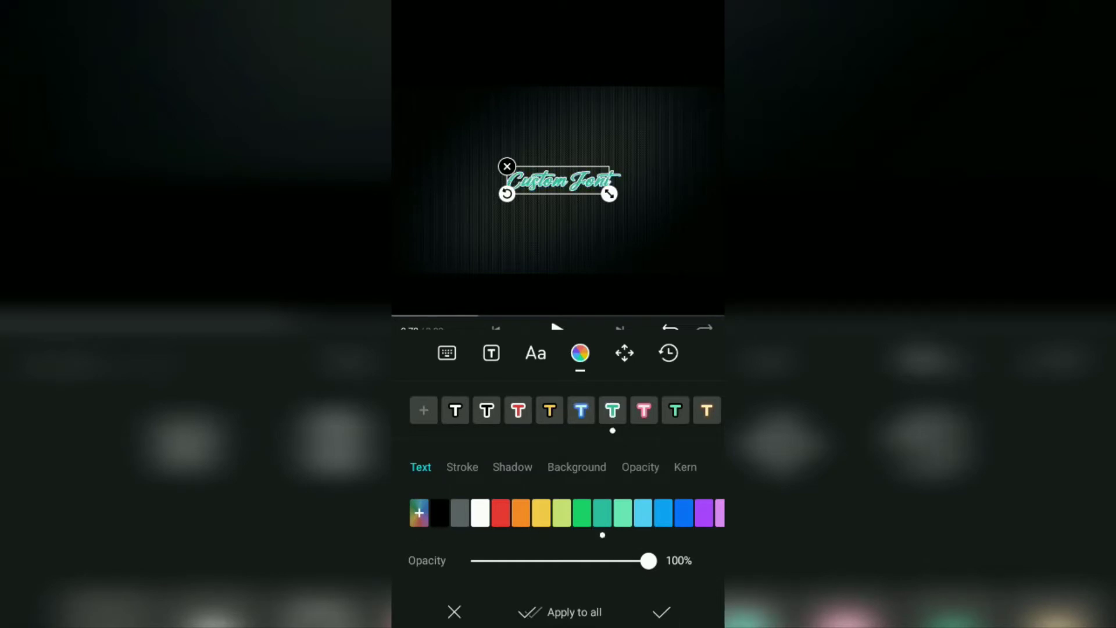
click(662, 610)
drag(611, 166, 707, 128)
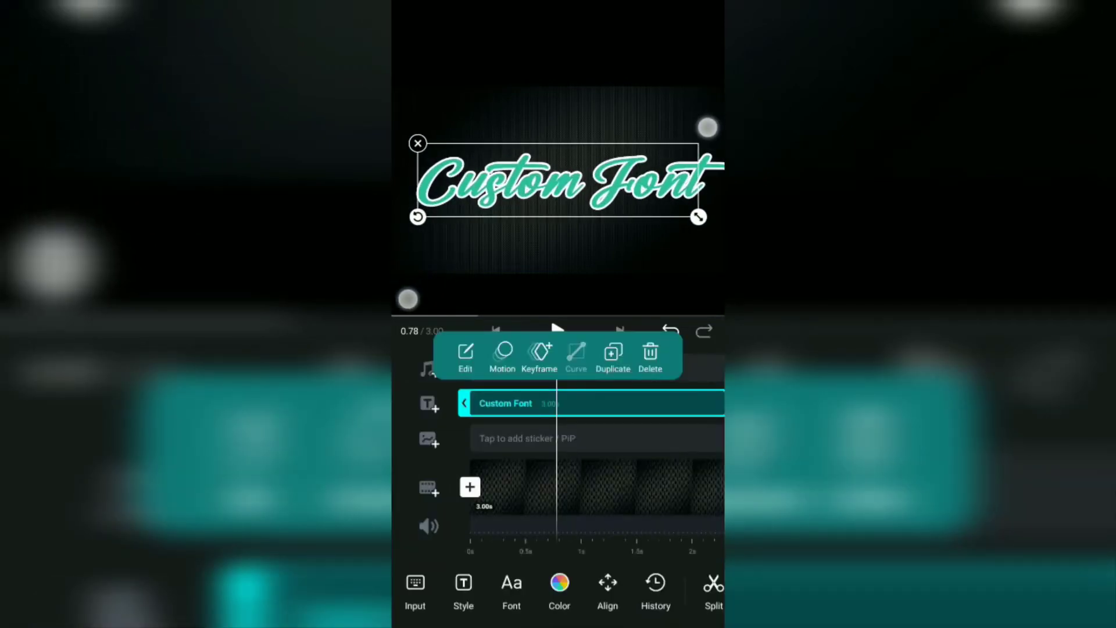
click(666, 399)
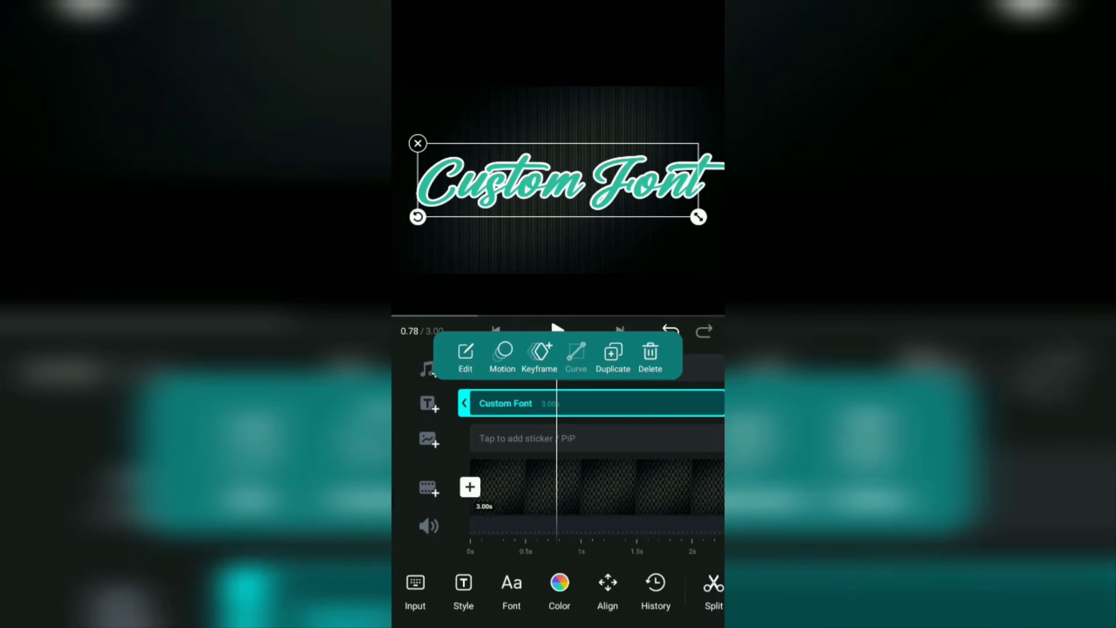